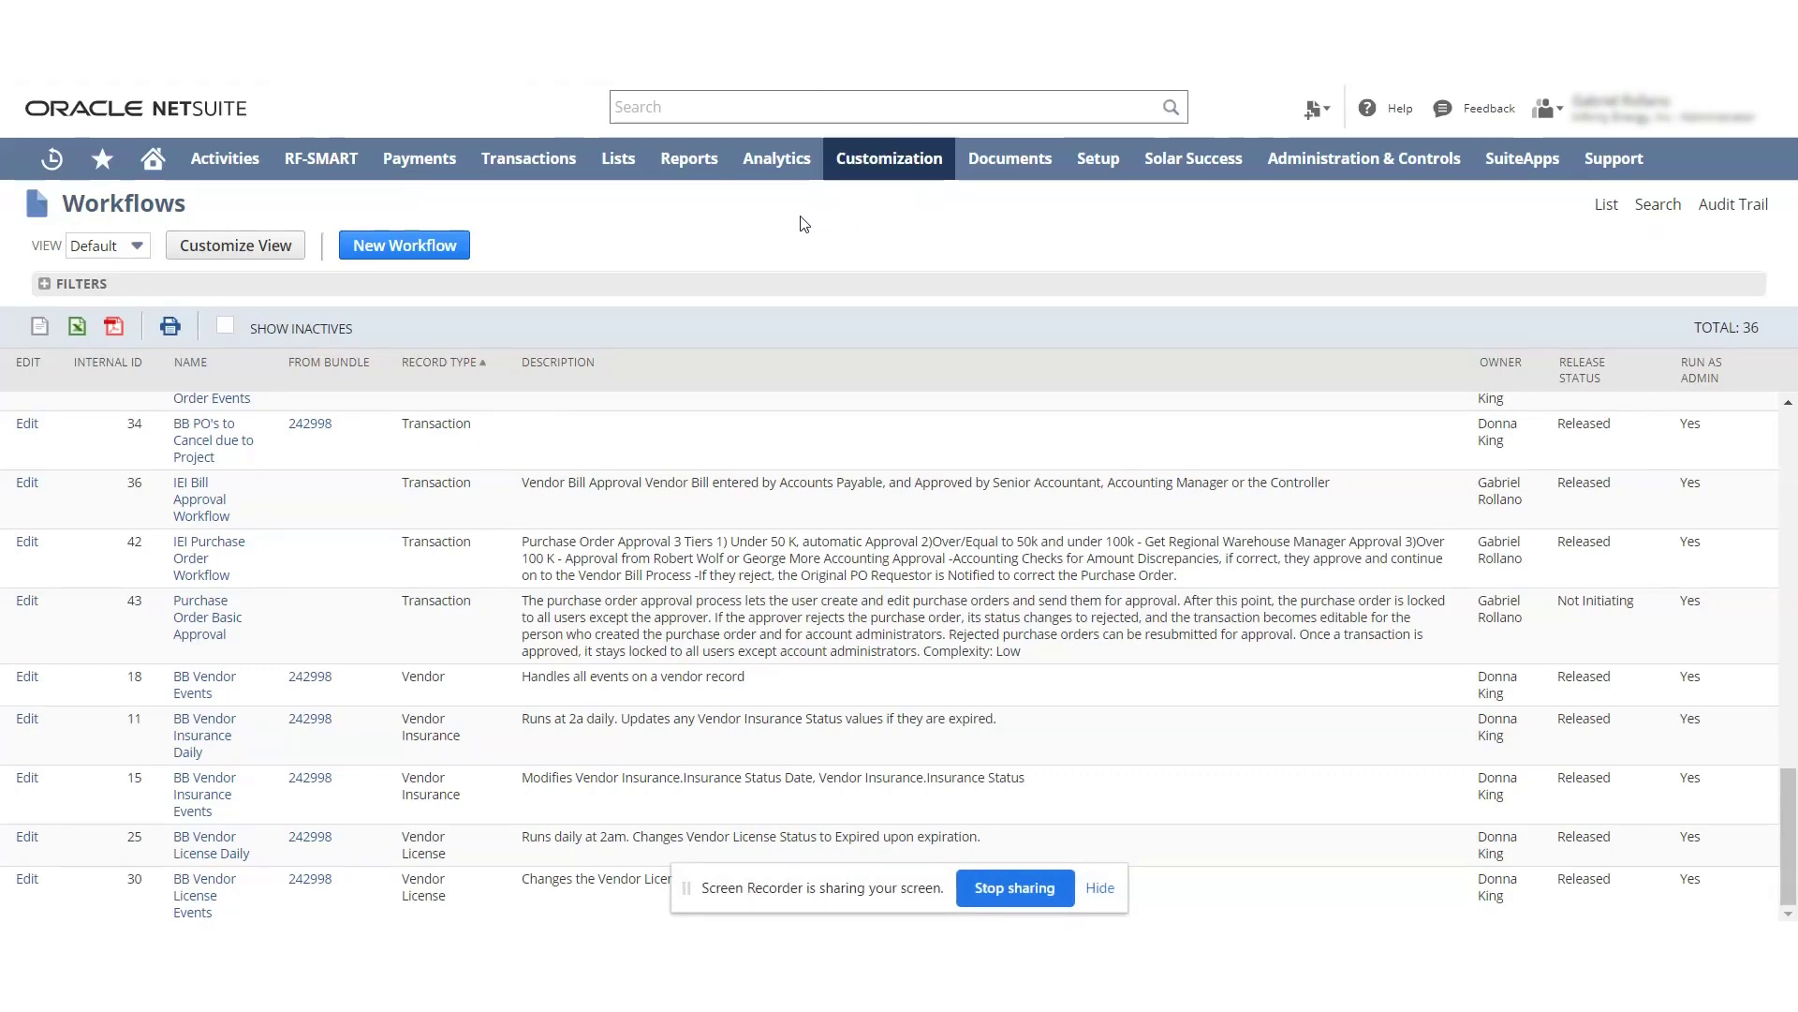
# - Highlight the first and second approval tiers in the workflow description, then clear the highlight
pyautogui.click(1111, 886)
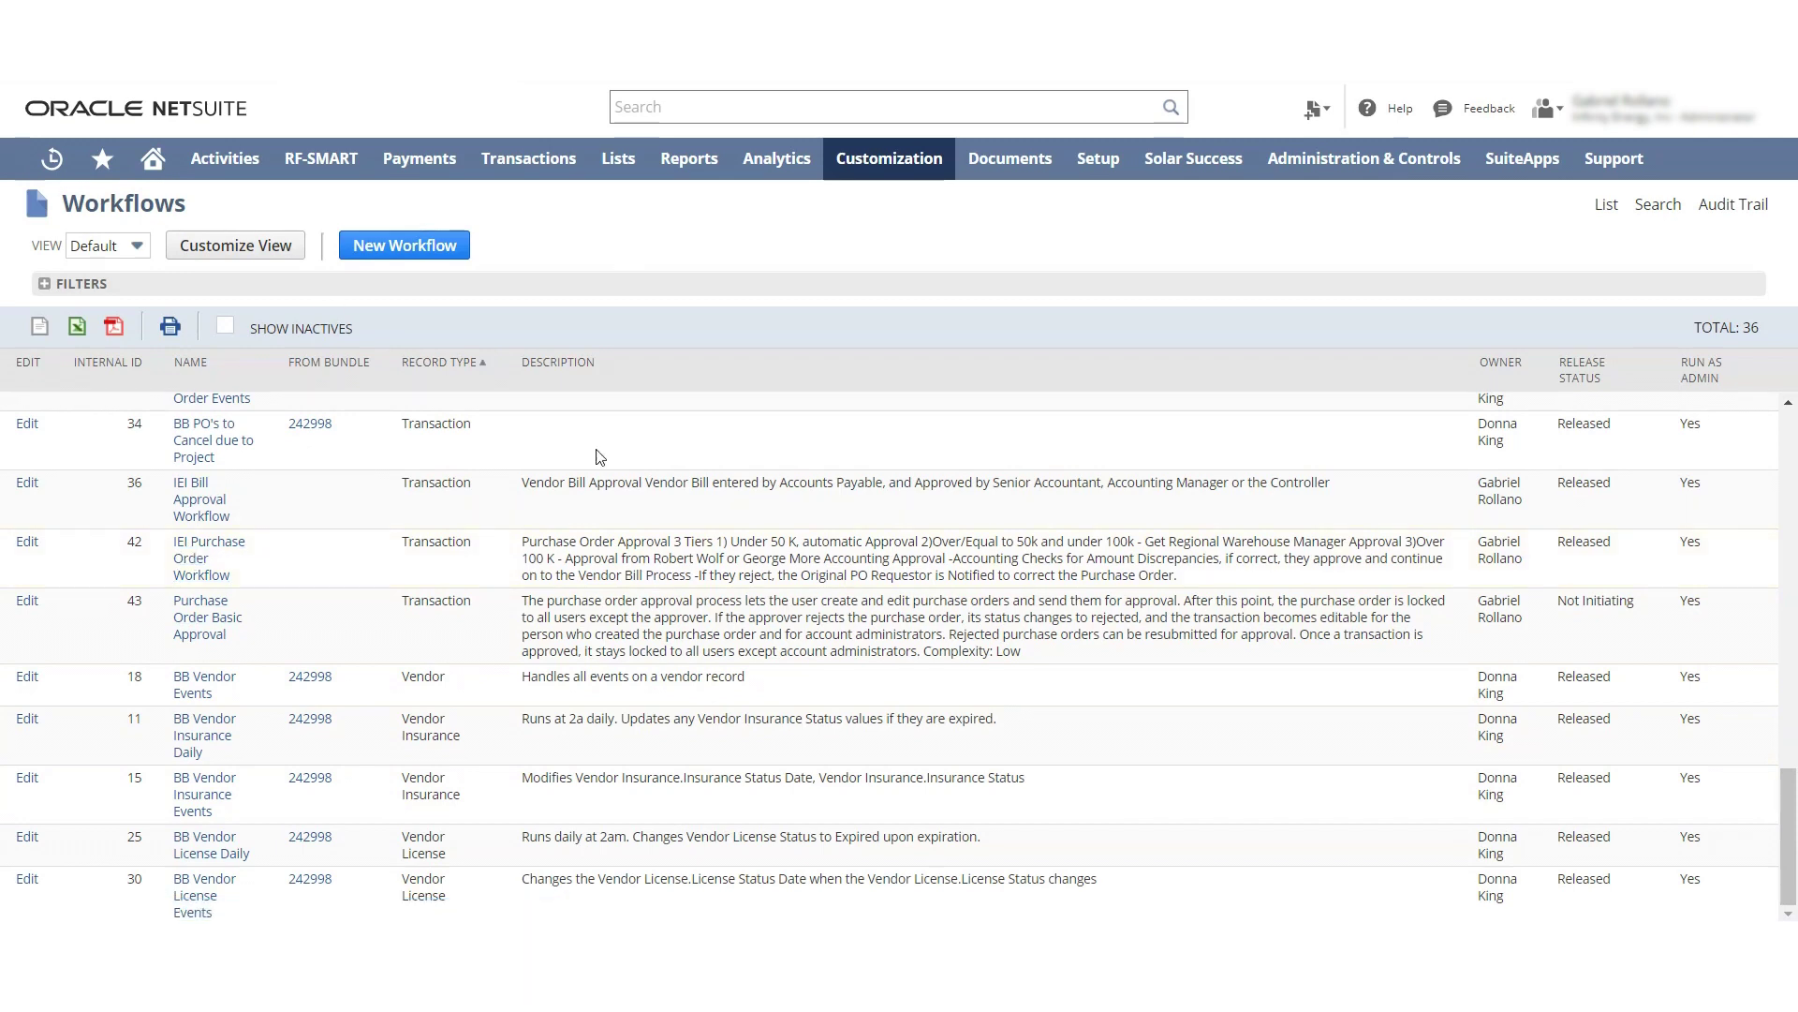
pyautogui.moveTo(527, 543); pyautogui.dragTo(795, 541)
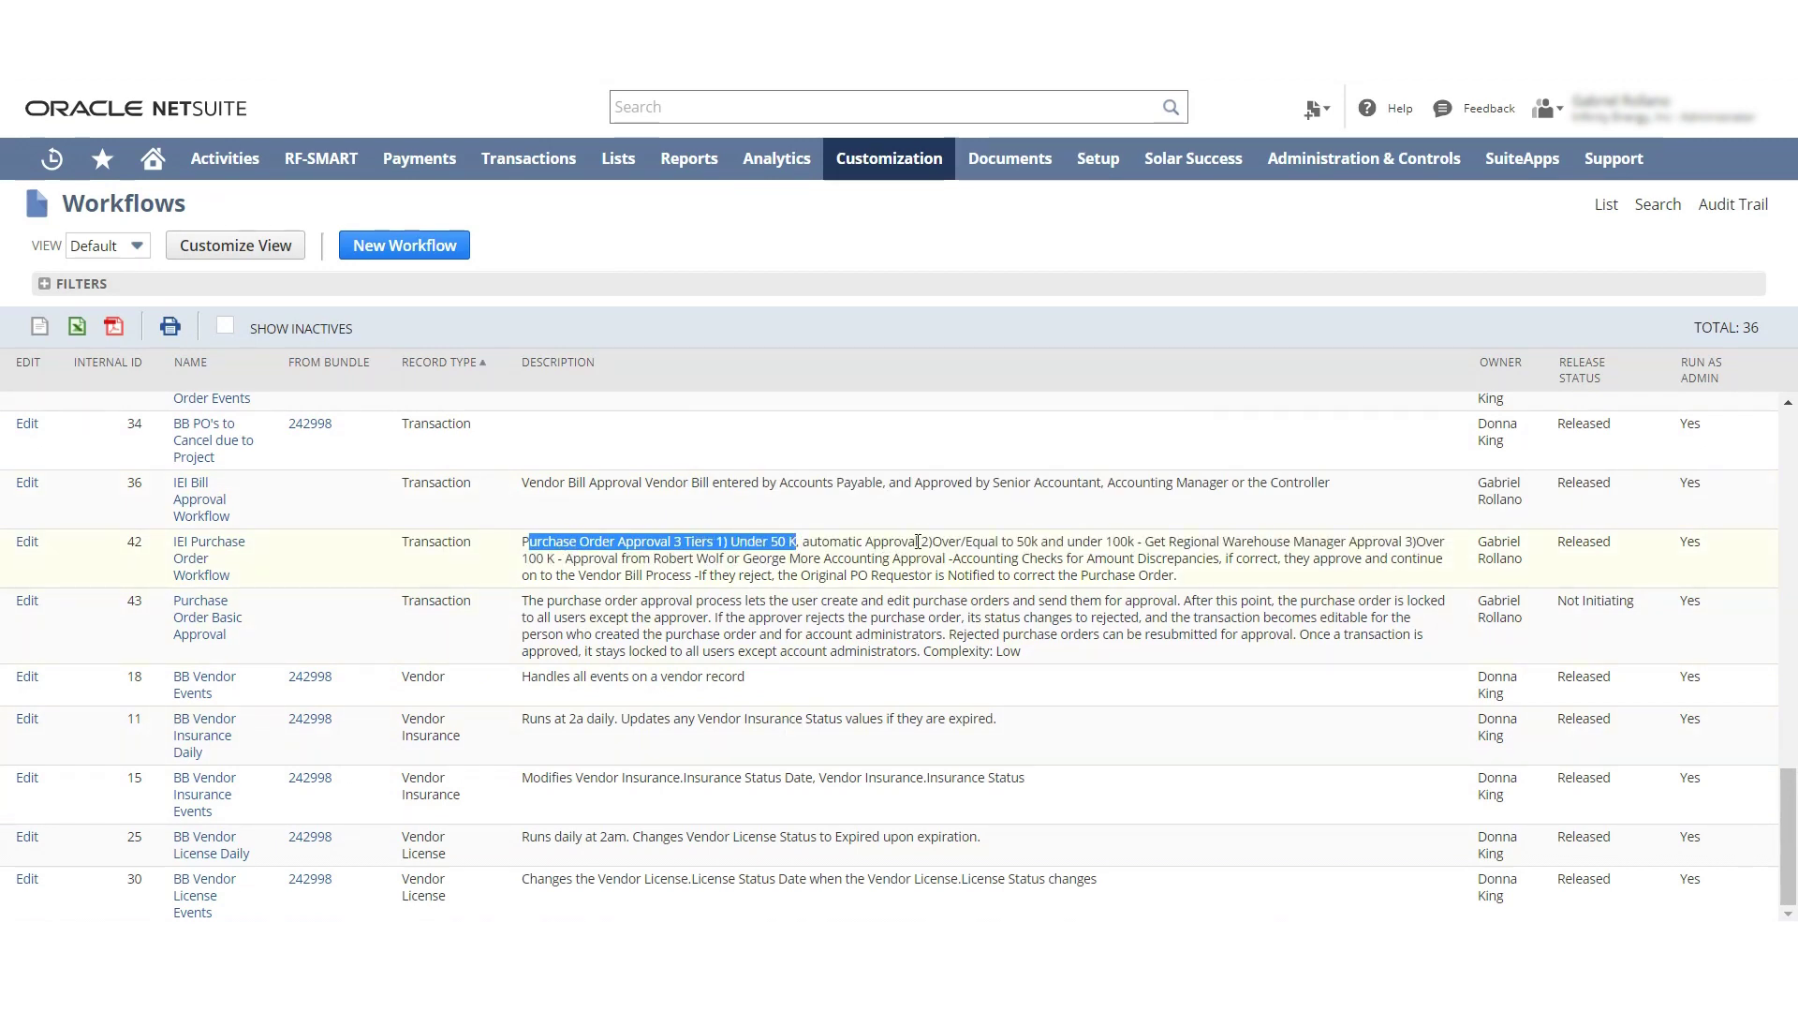
pyautogui.moveTo(922, 541); pyautogui.dragTo(1405, 542)
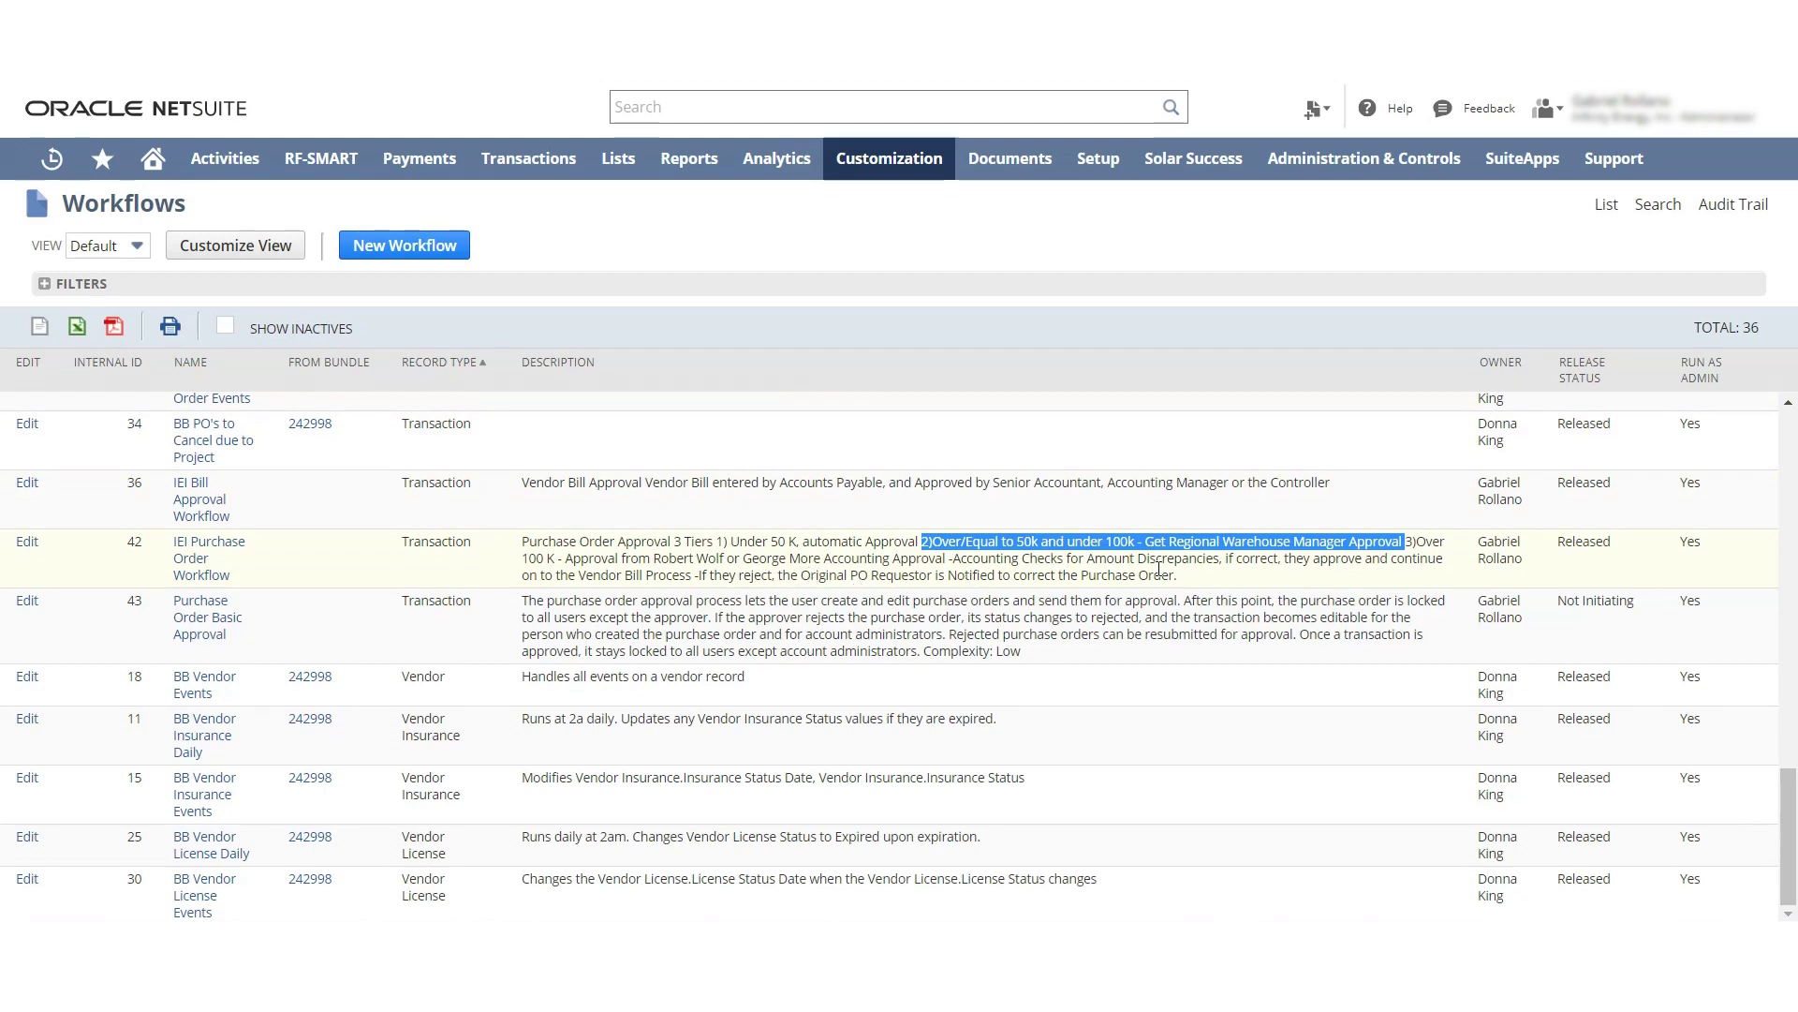
pyautogui.click(1202, 581)
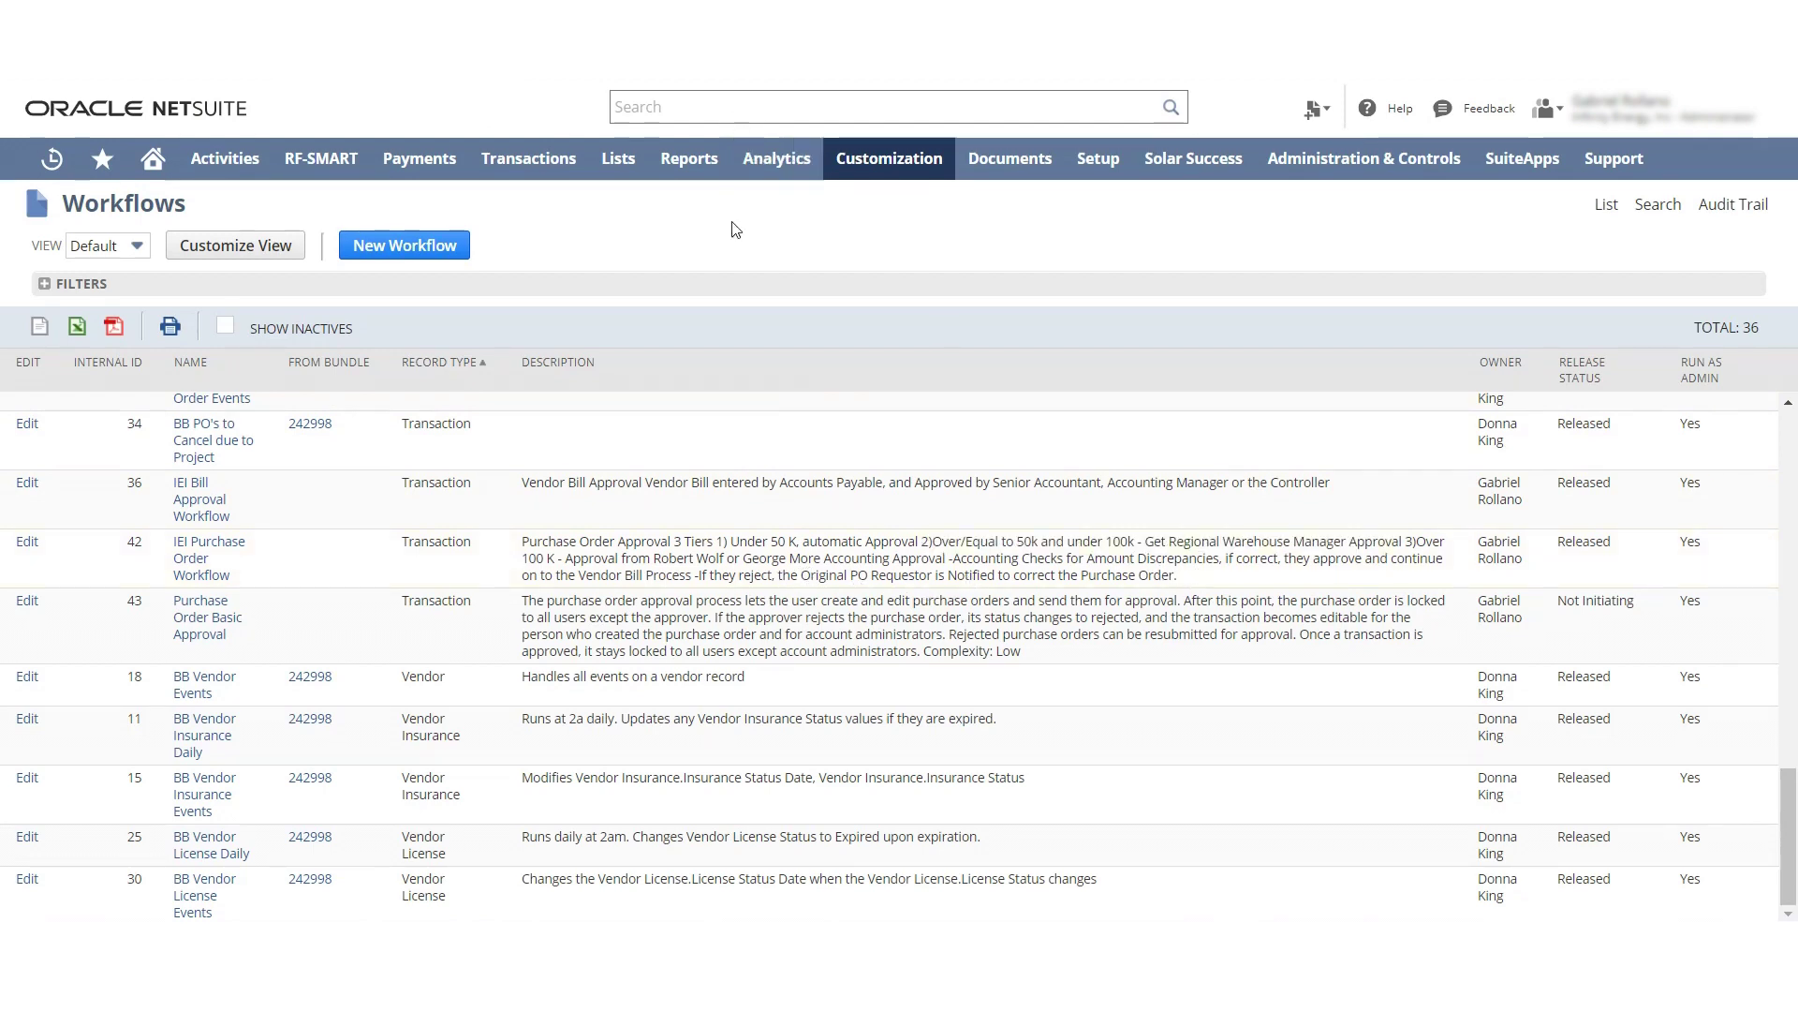
# - From the workflow list, open the IEI Purchase Order Workflow and select its Purchase Order state
pyautogui.moveTo(887, 159)
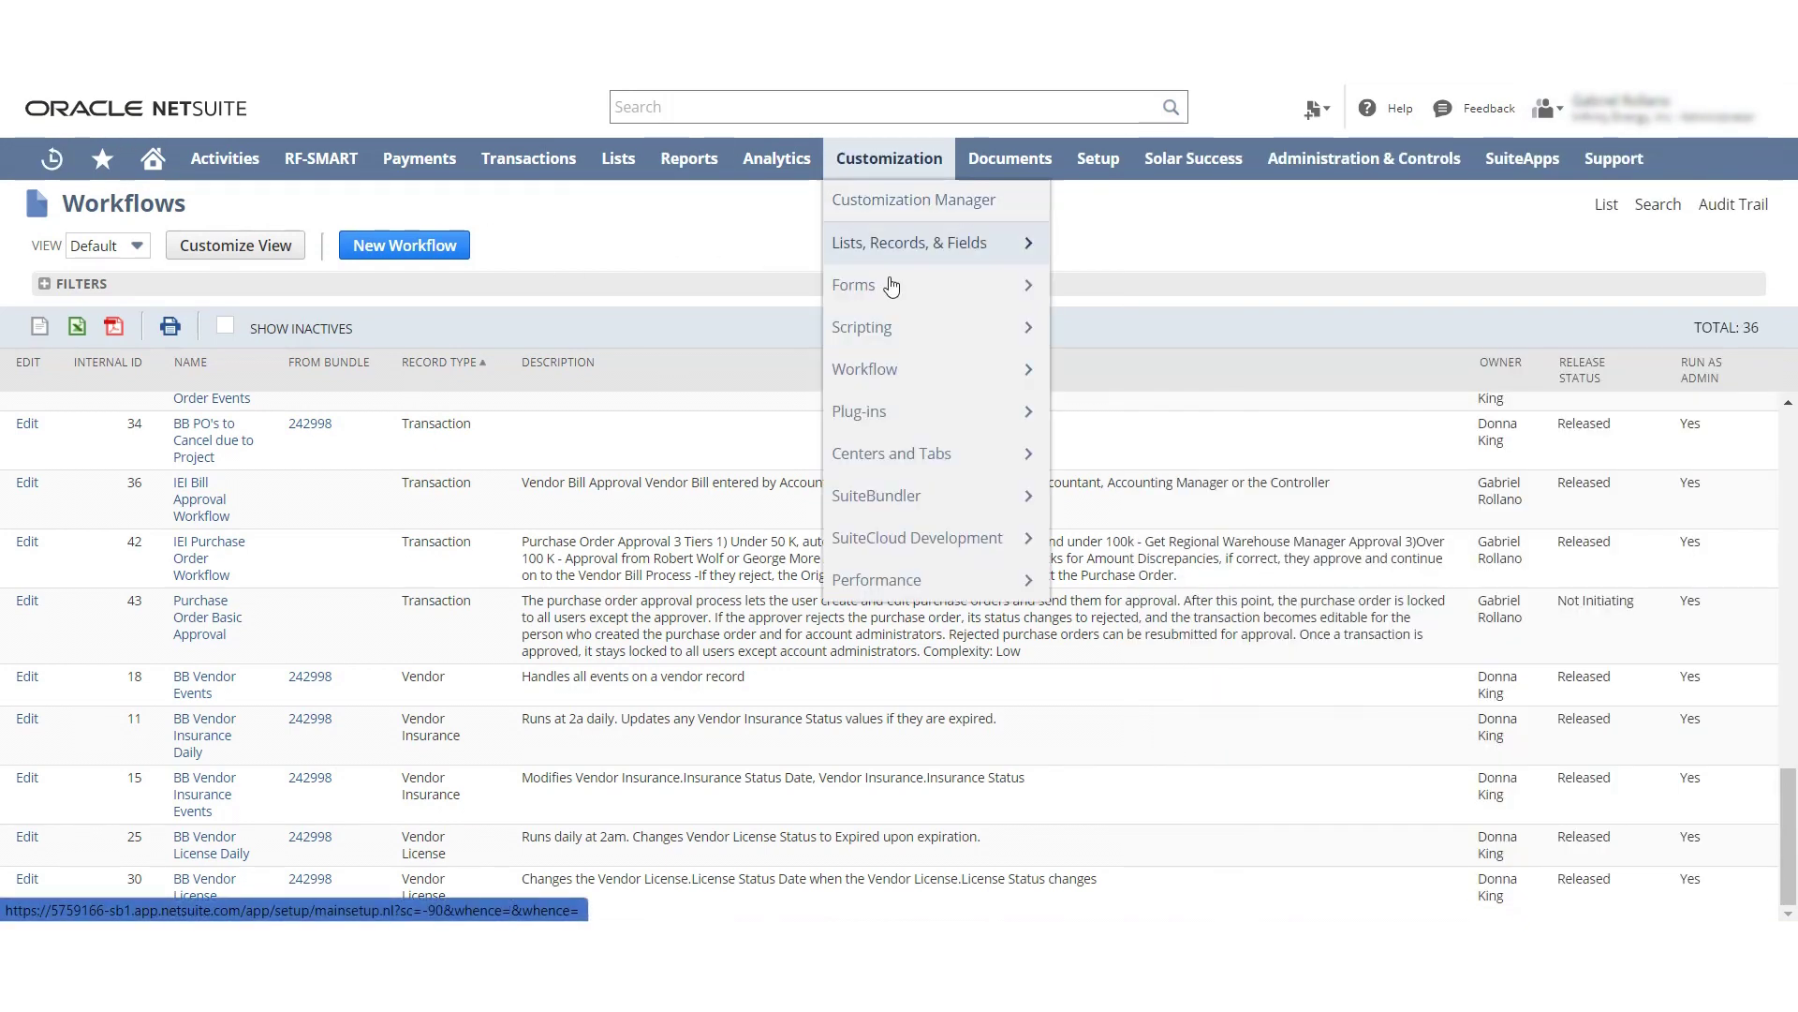
pyautogui.moveTo(932, 371)
pyautogui.moveTo(1093, 372)
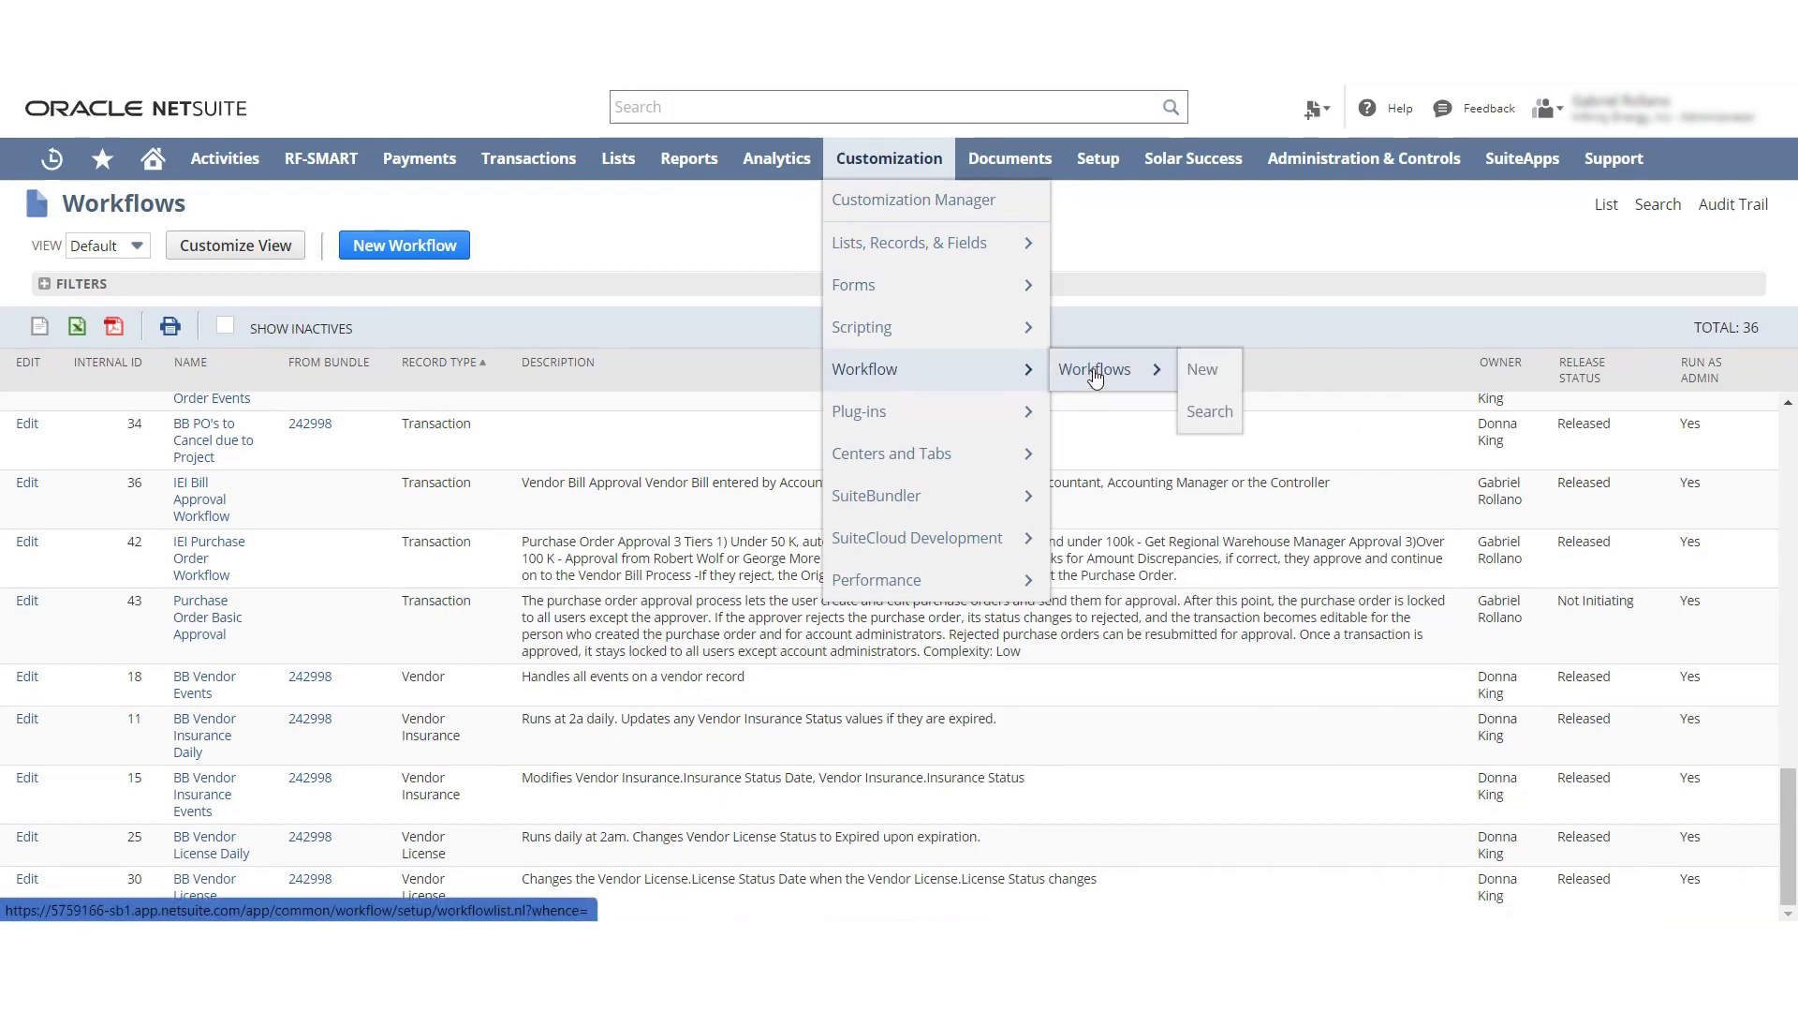
pyautogui.click(1095, 371)
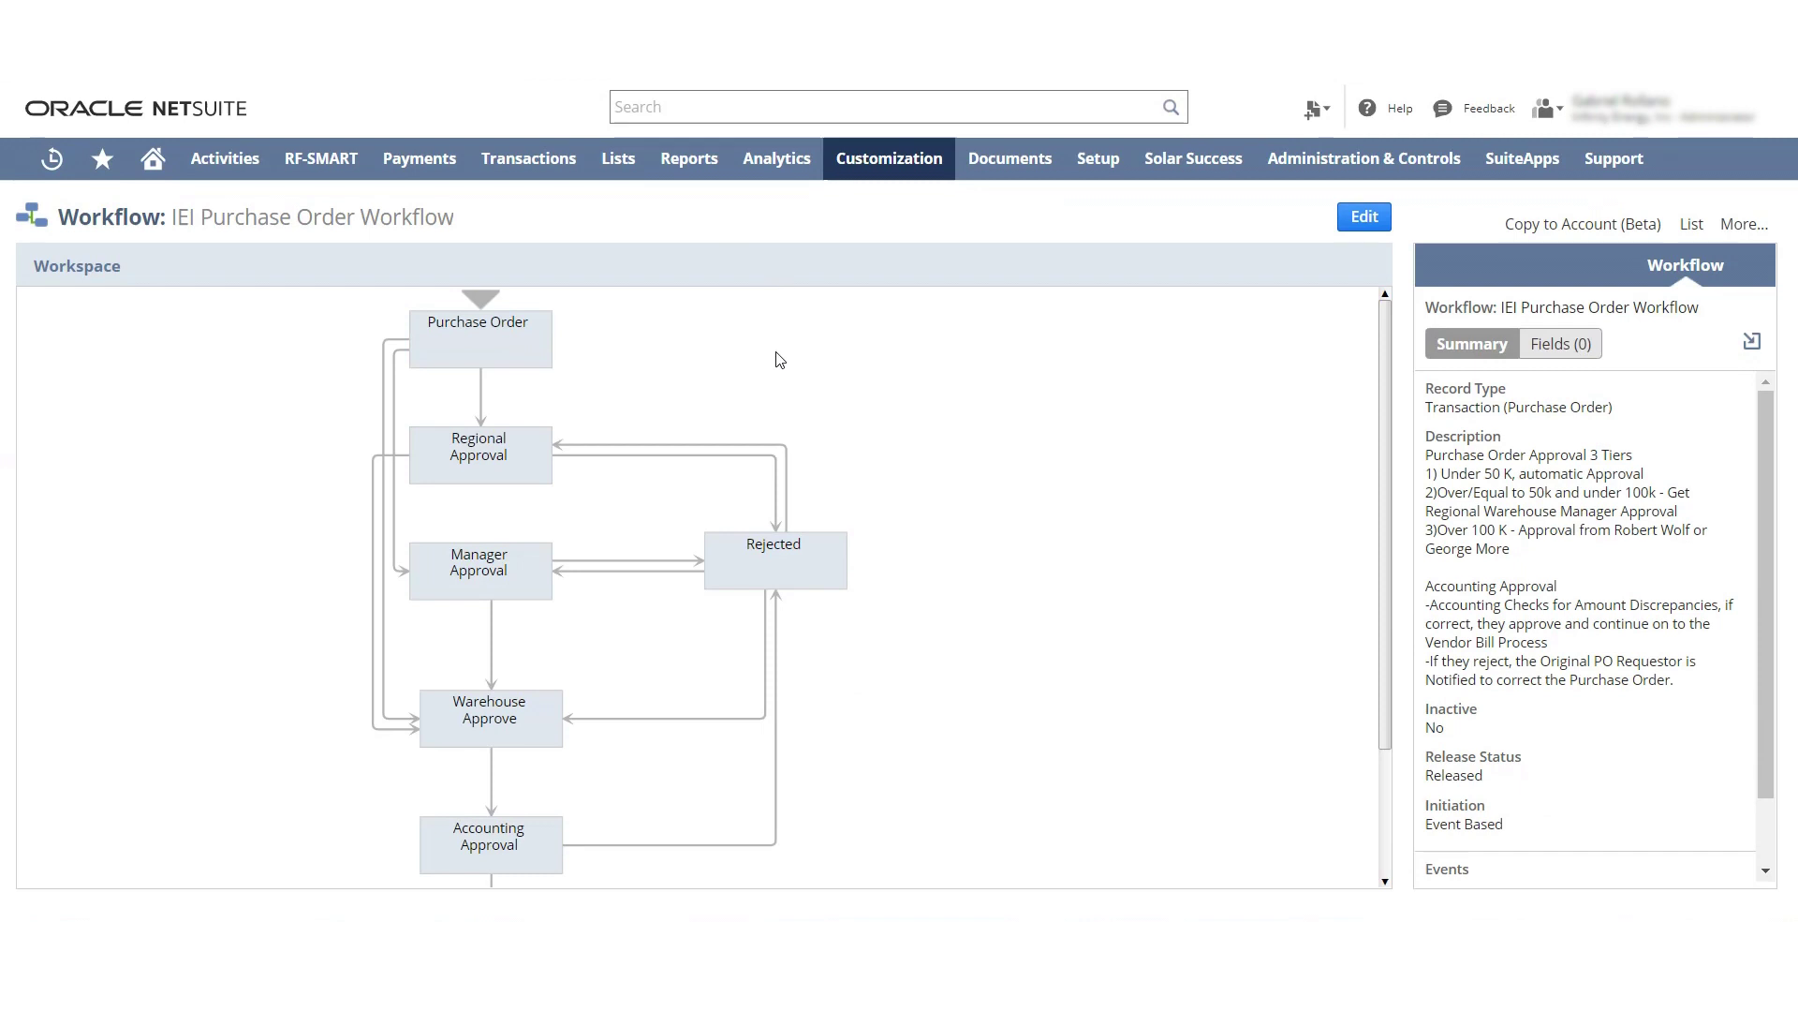
pyautogui.click(488, 358)
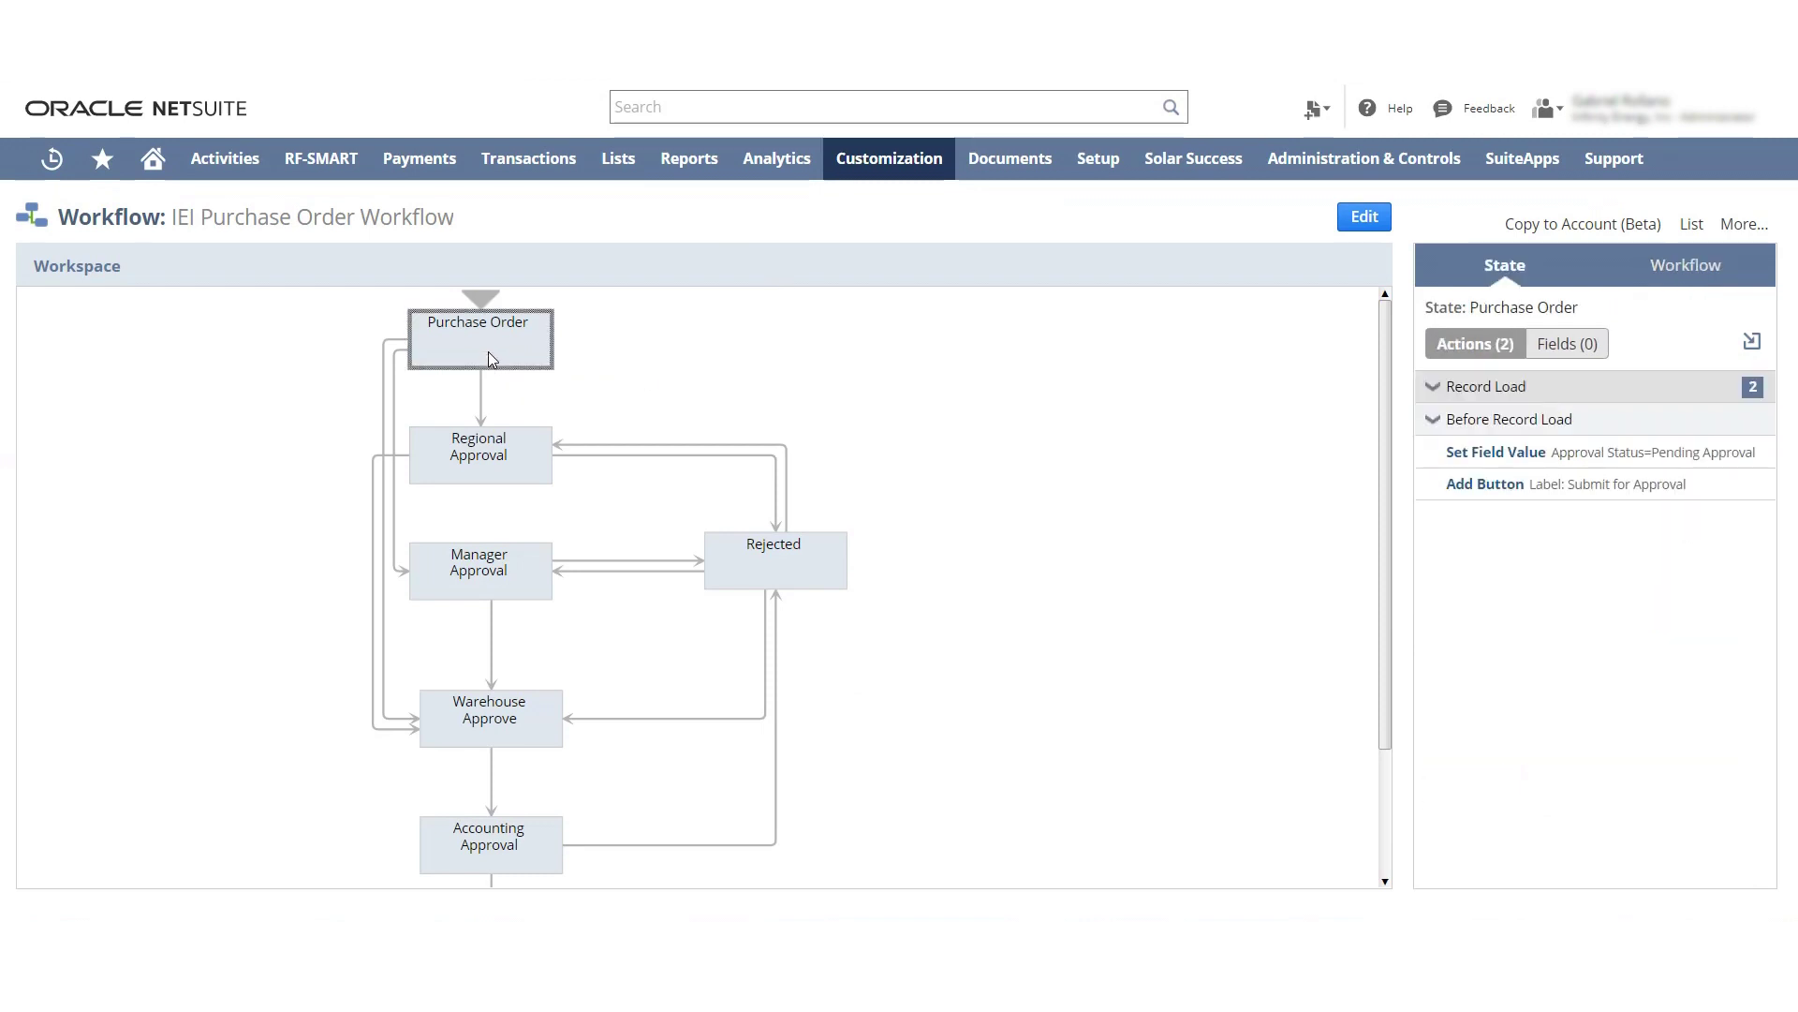
# - Review the Purchase Order transitions to Regional Approval, Manager Approval and Warehouse Approve
pyautogui.moveTo(1534, 484)
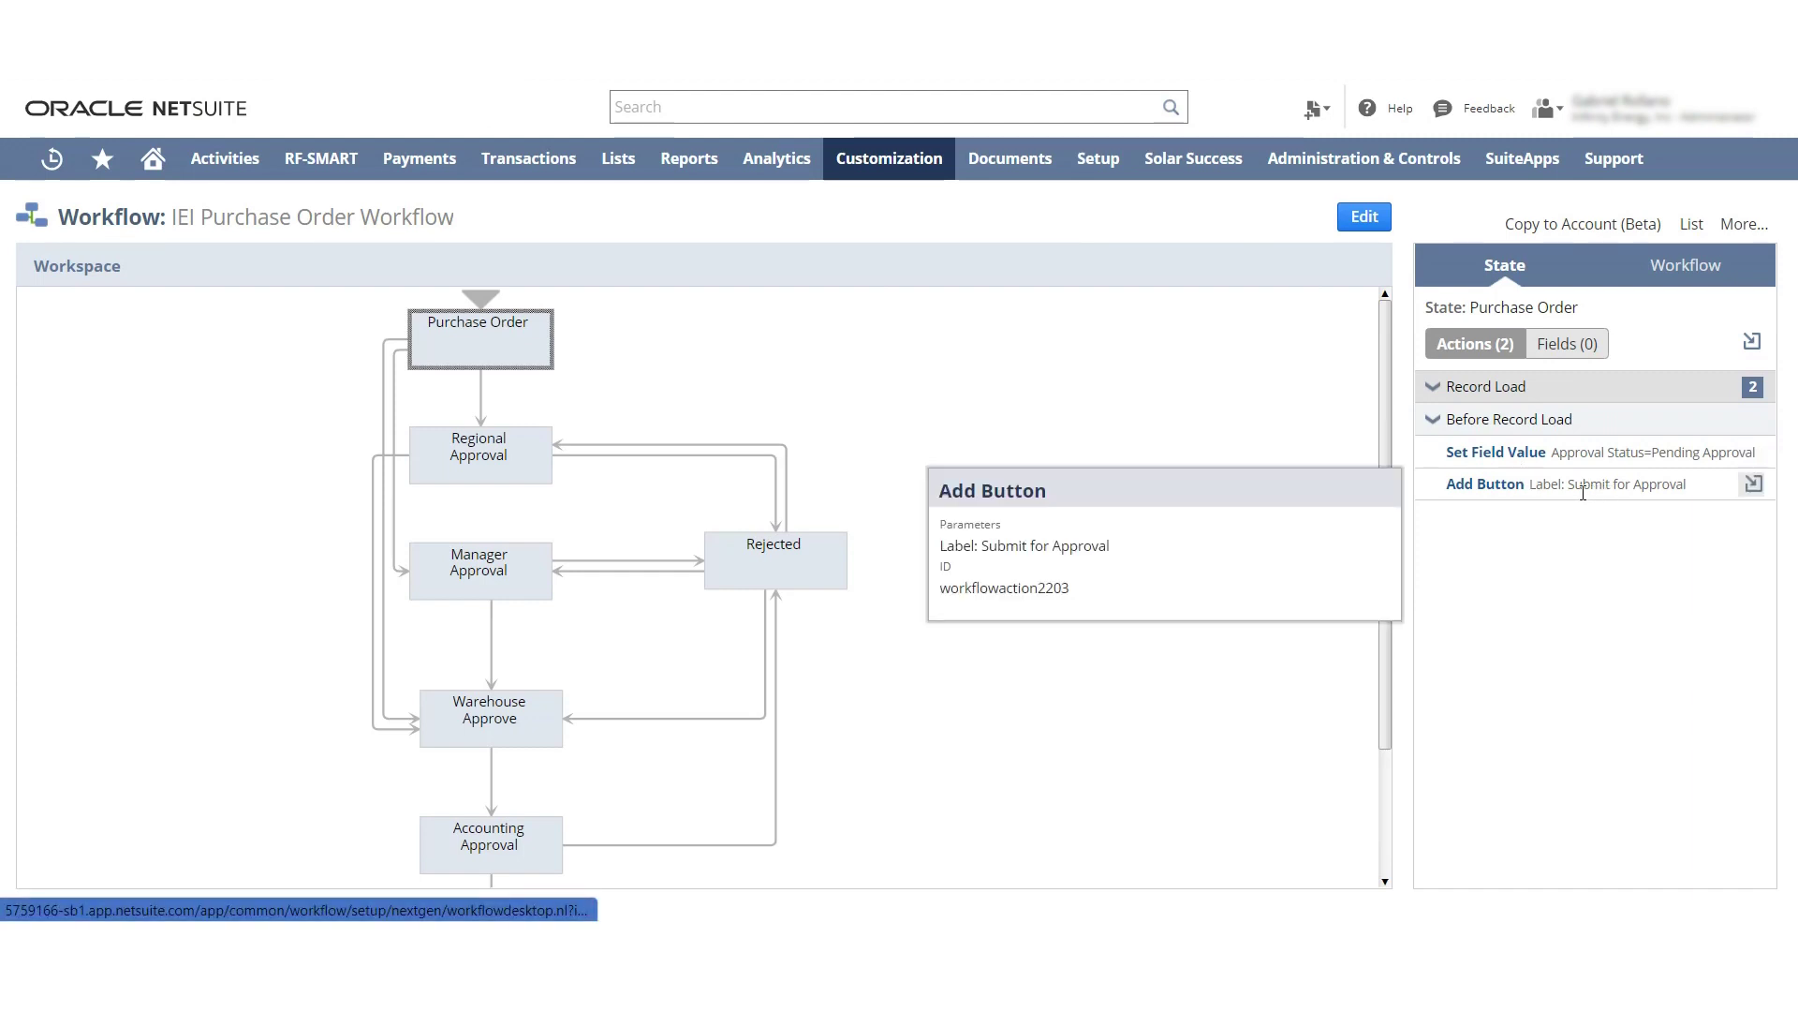
pyautogui.click(481, 402)
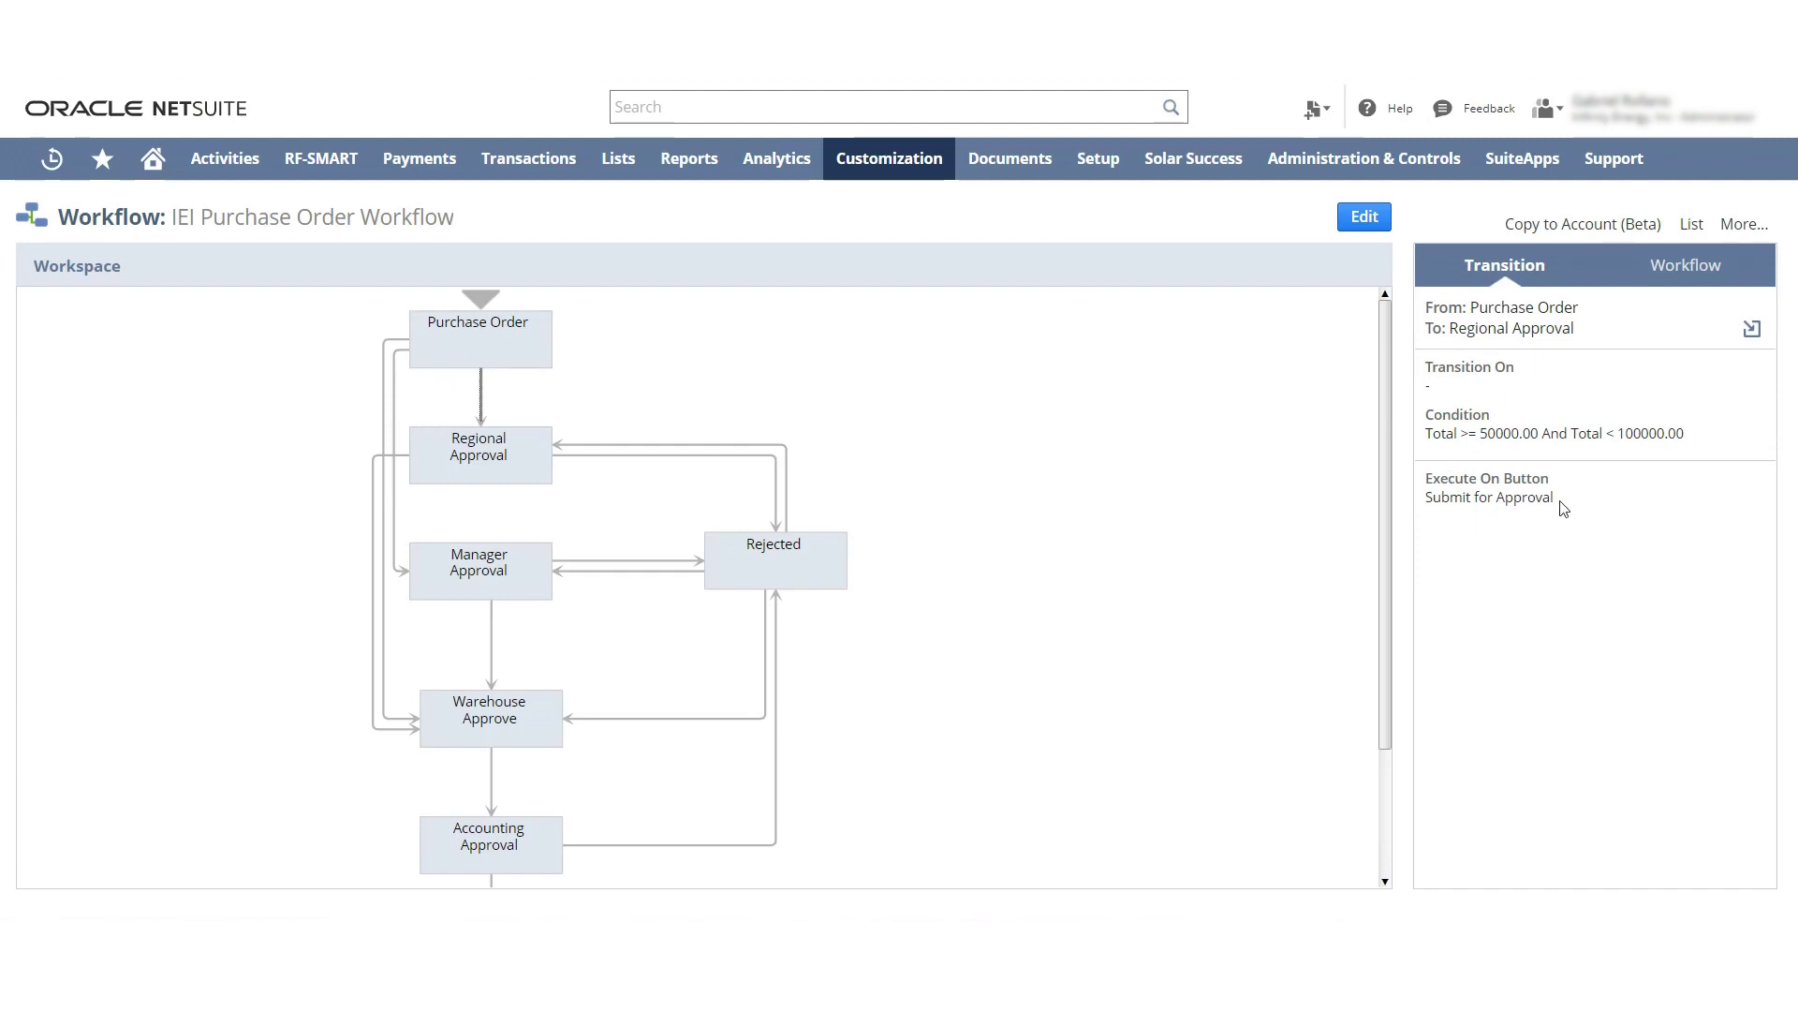
pyautogui.moveTo(1565, 507); pyautogui.dragTo(1424, 497)
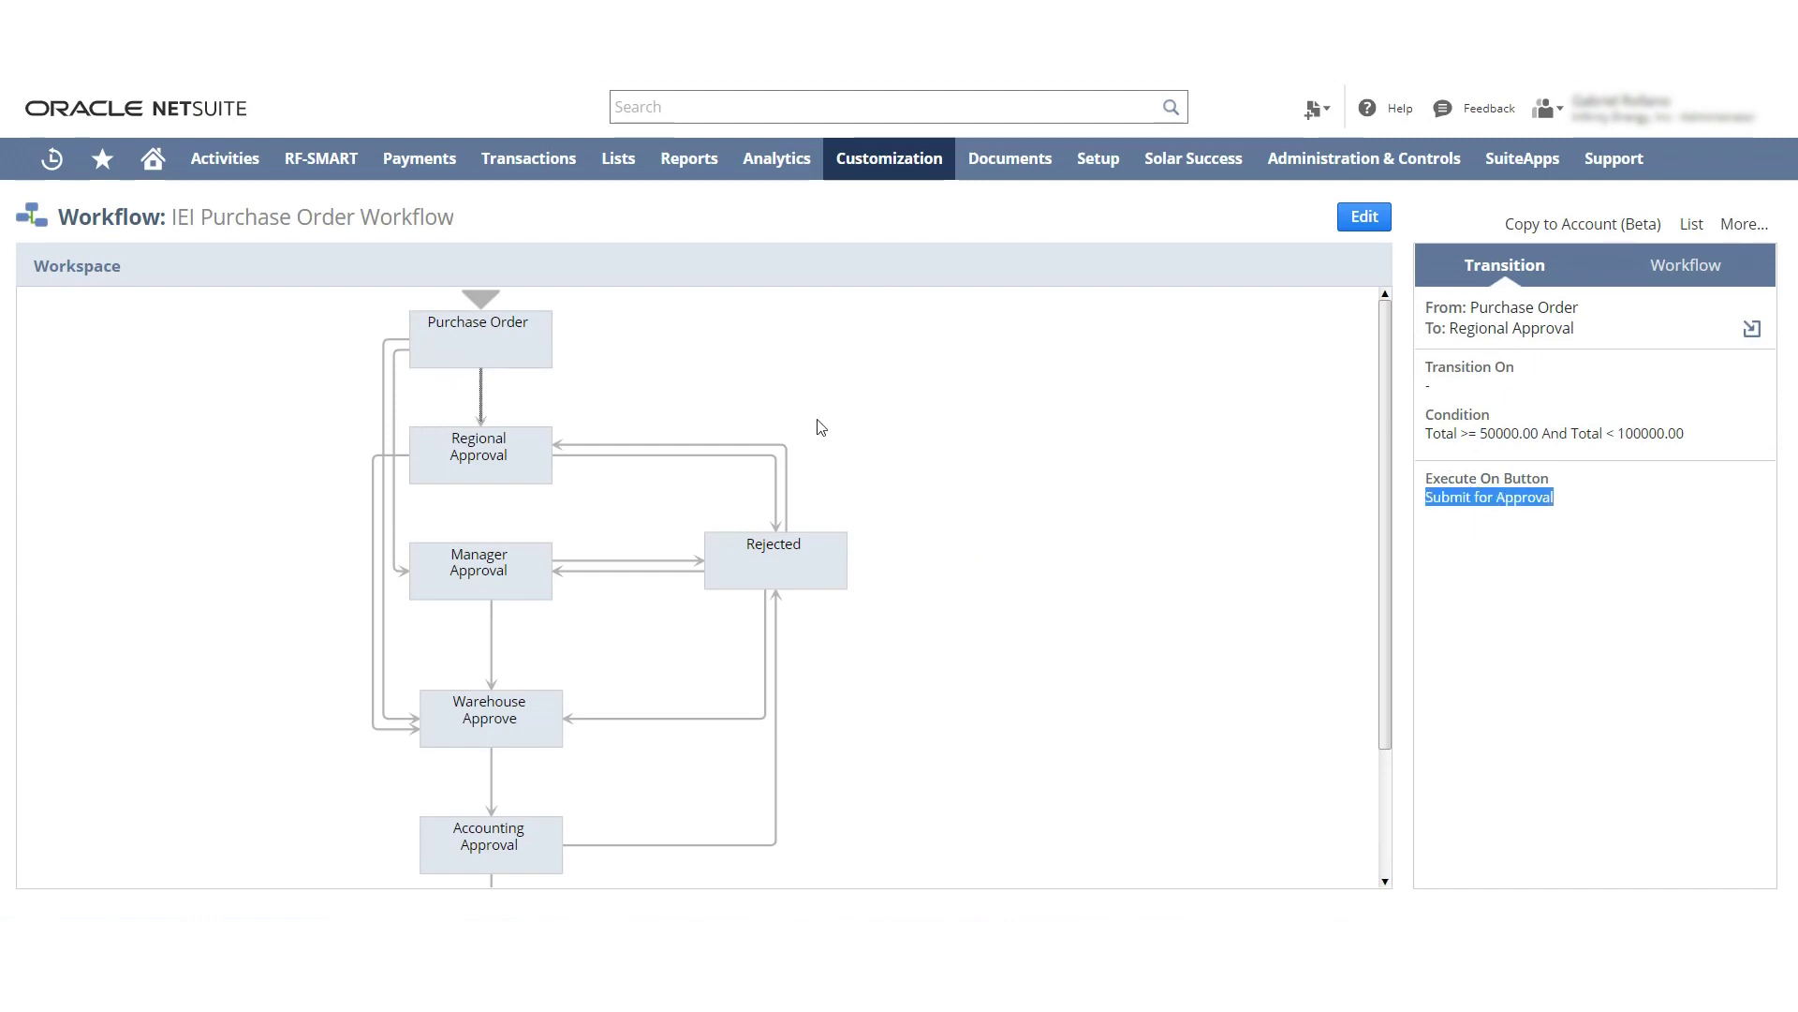
pyautogui.click(400, 569)
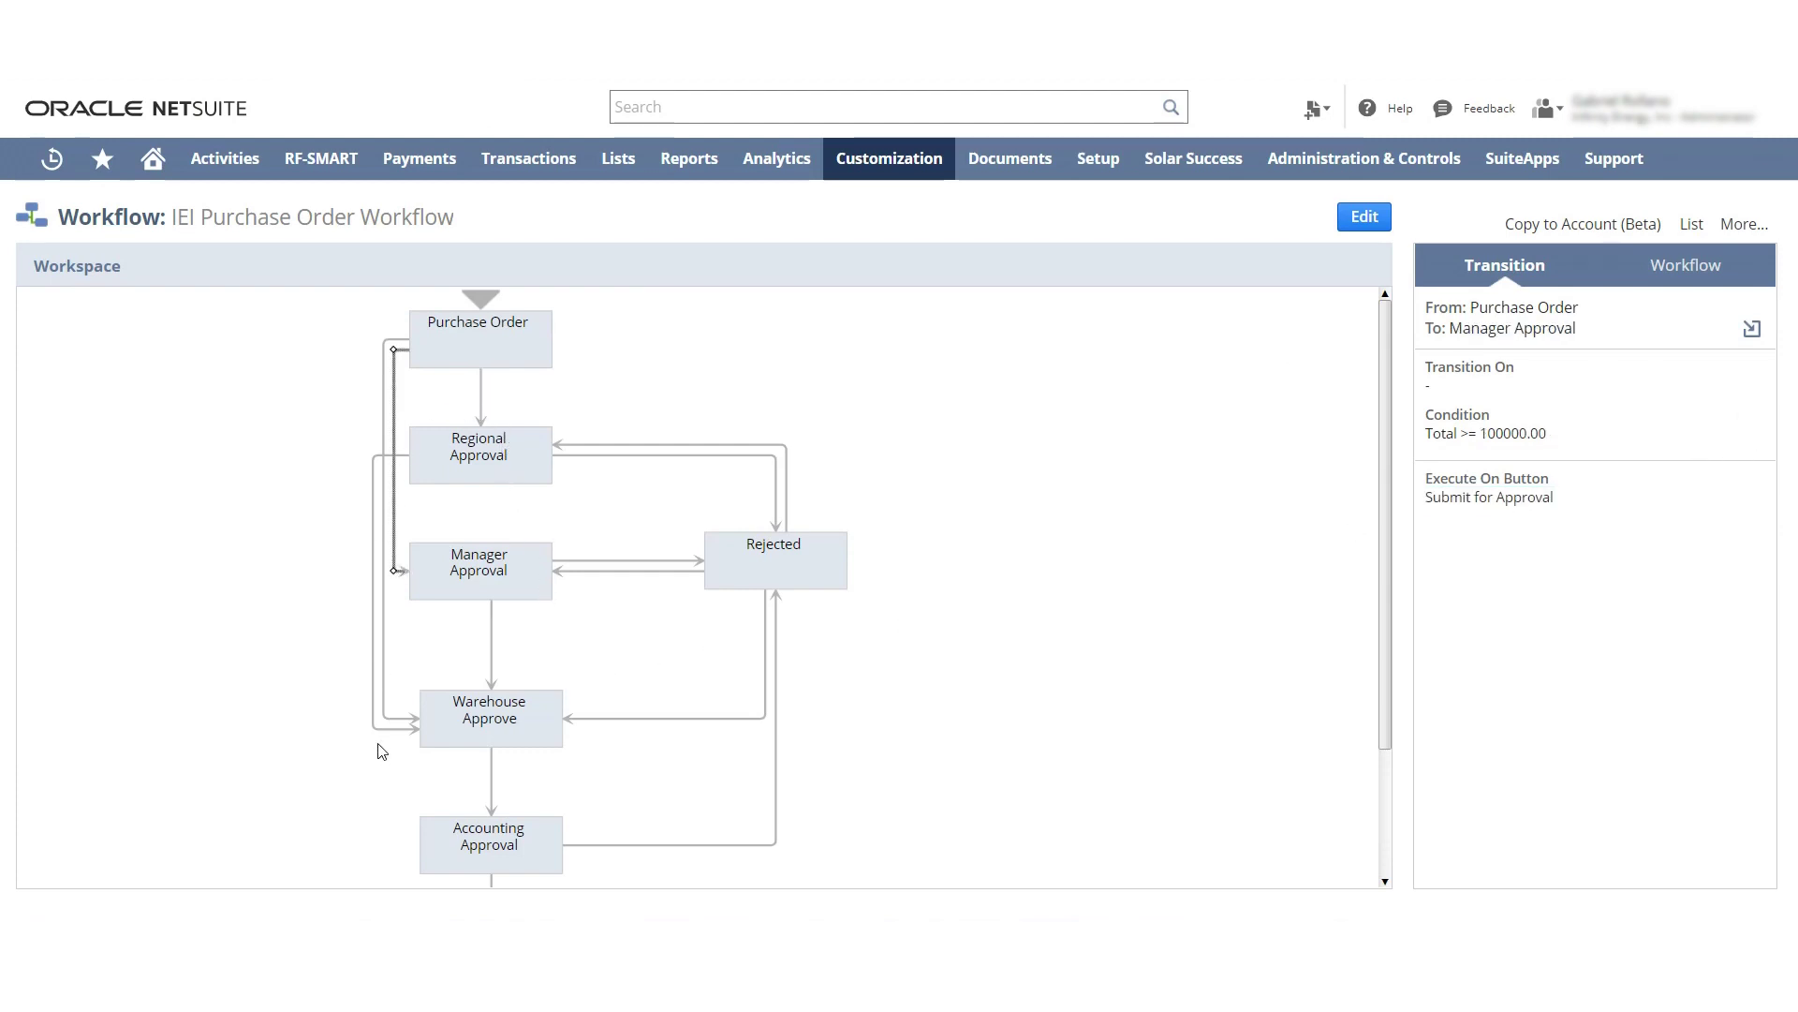
pyautogui.click(396, 722)
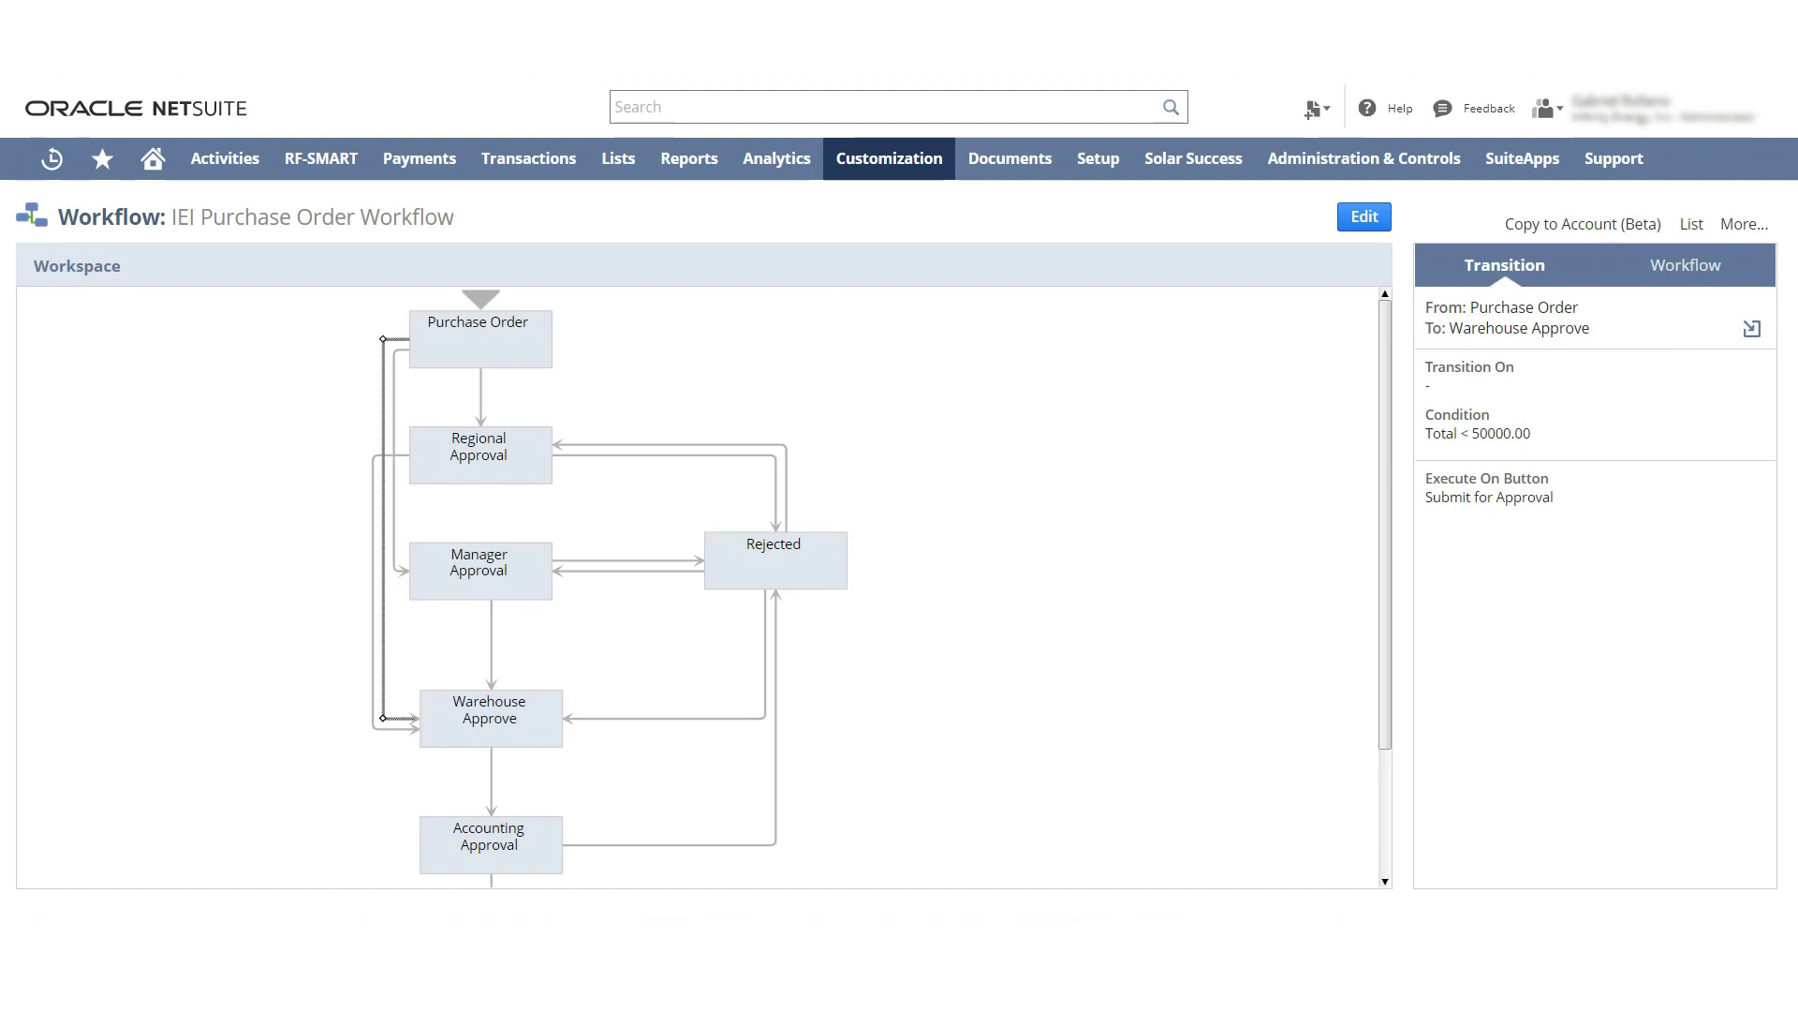
# - Check Warehouse Approve's actions, recheck the Regional Approval transition's Submit for Approval trigger, then select Regional Approval
pyautogui.click(496, 717)
pyautogui.moveTo(1692, 454)
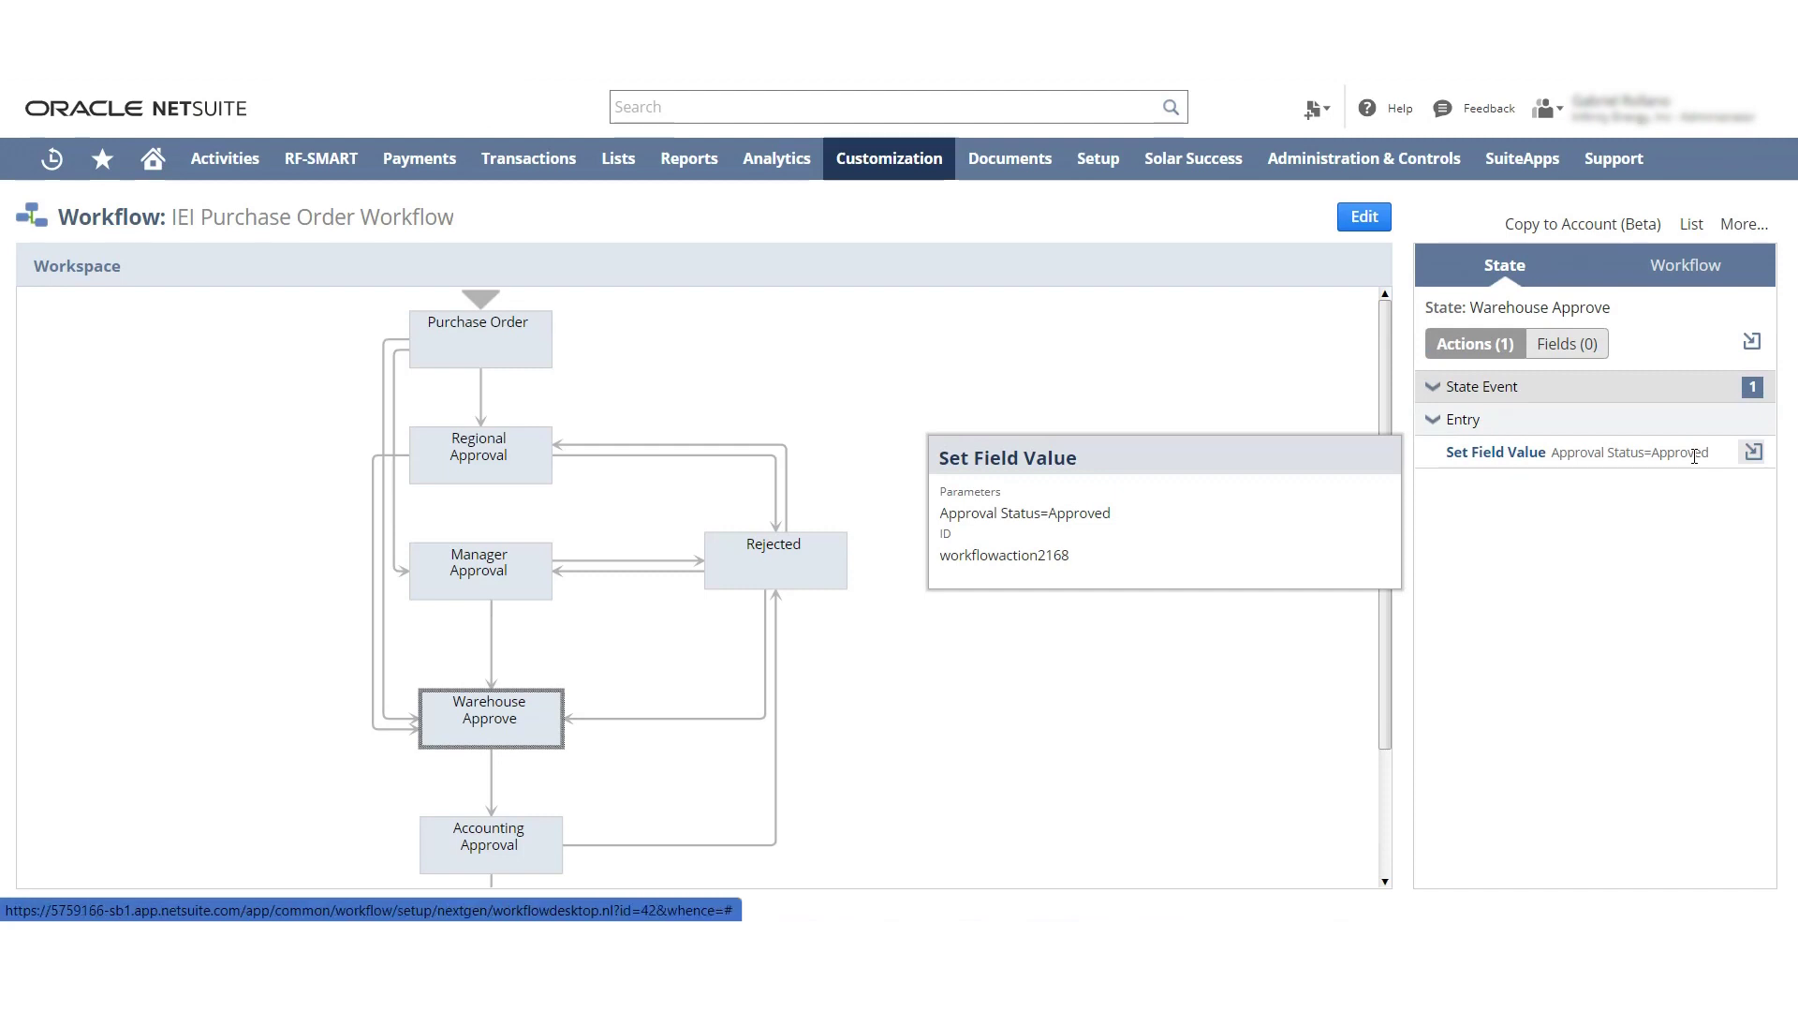
pyautogui.click(464, 332)
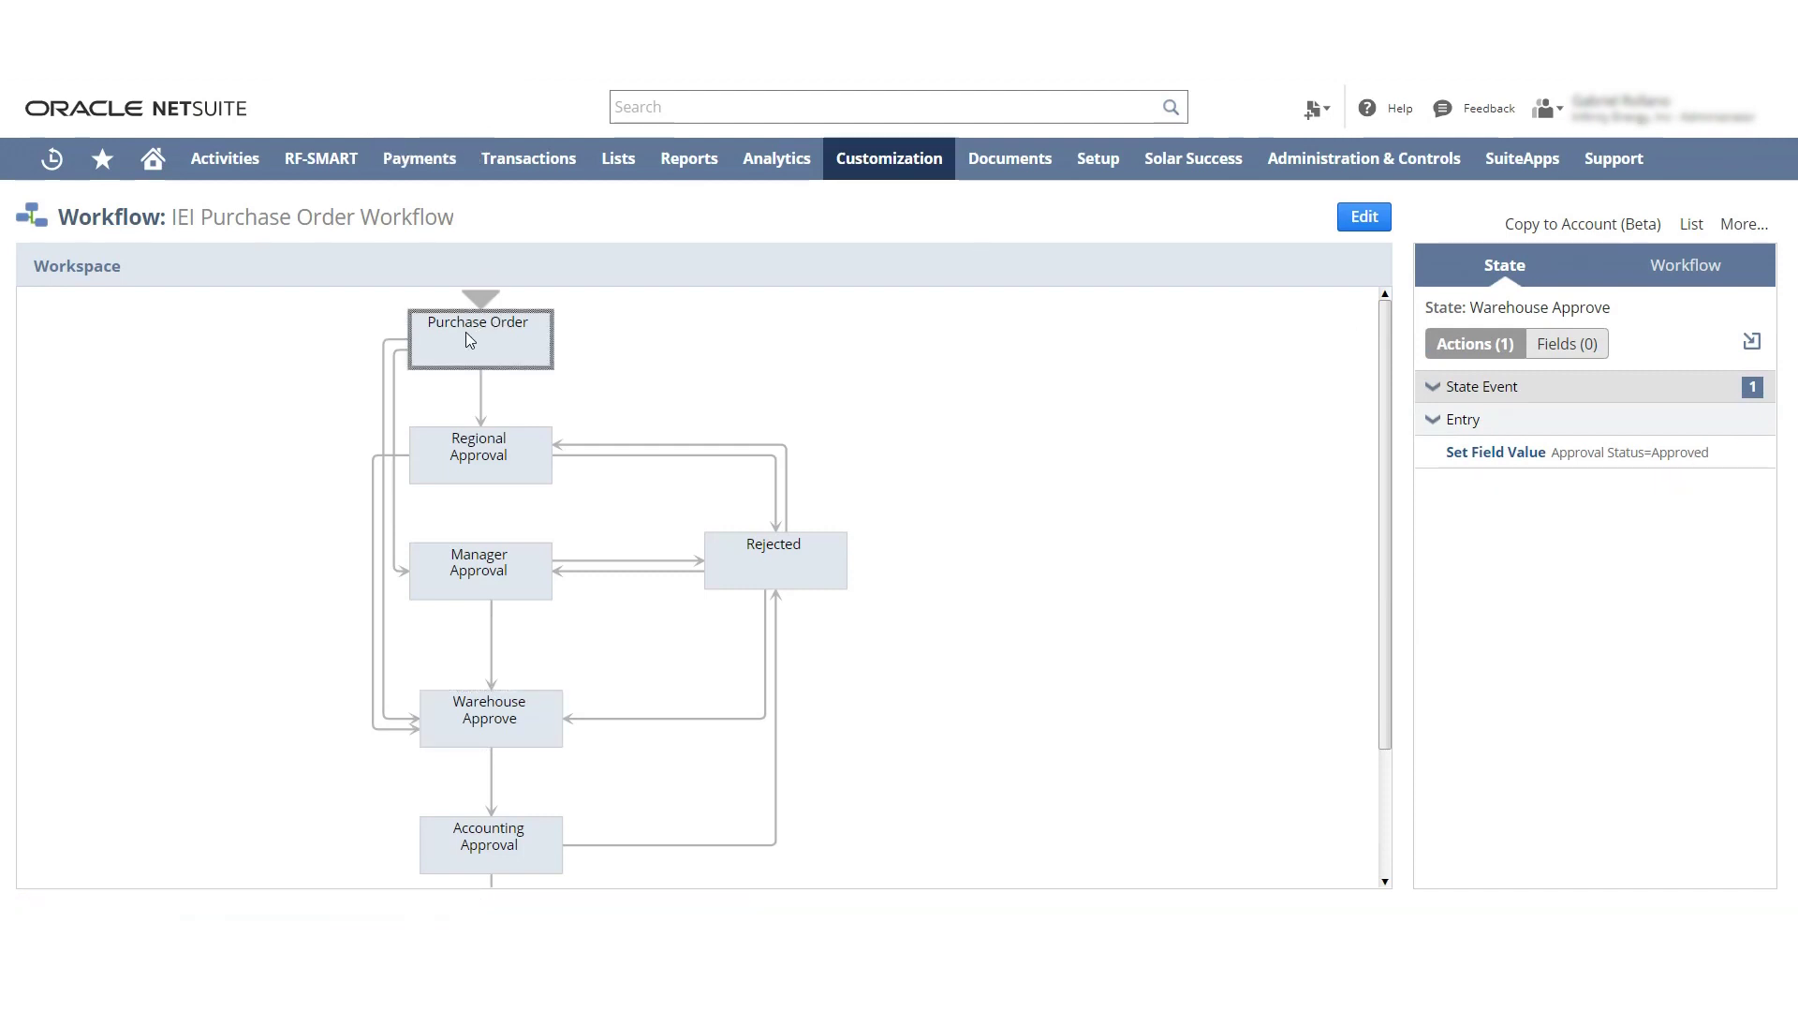
pyautogui.click(481, 401)
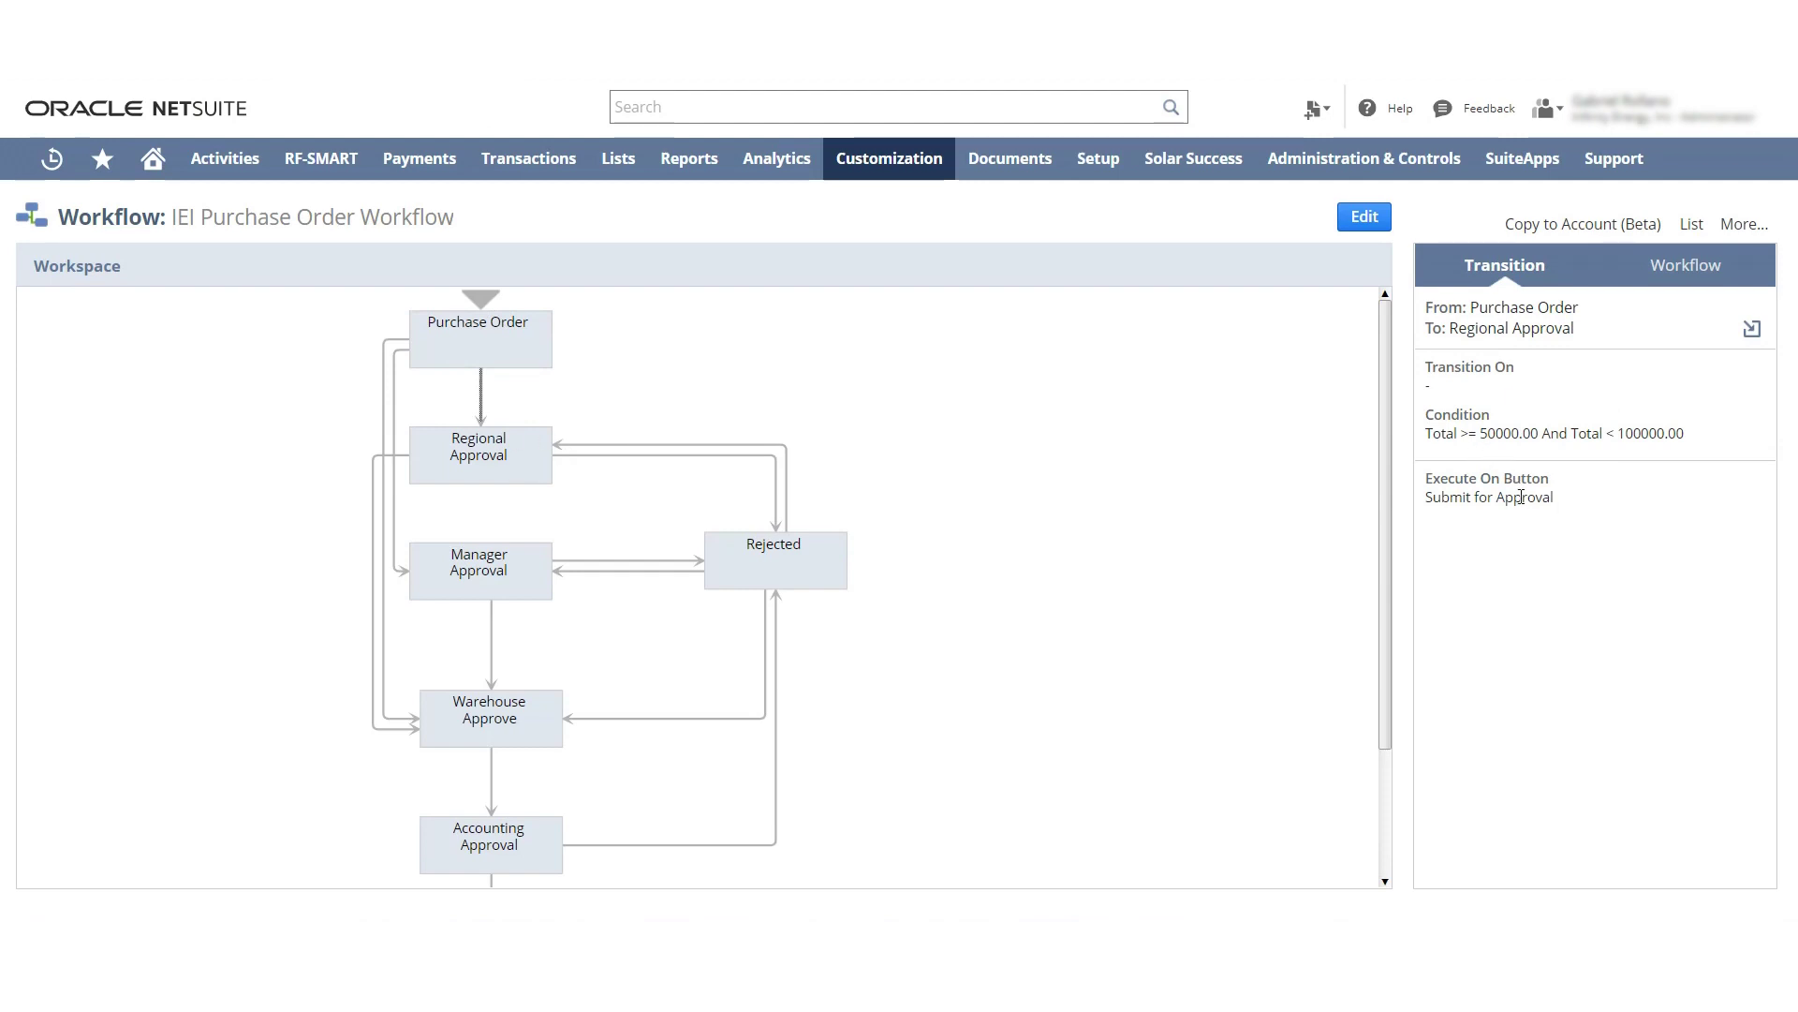
pyautogui.moveTo(1559, 501); pyautogui.dragTo(1452, 478)
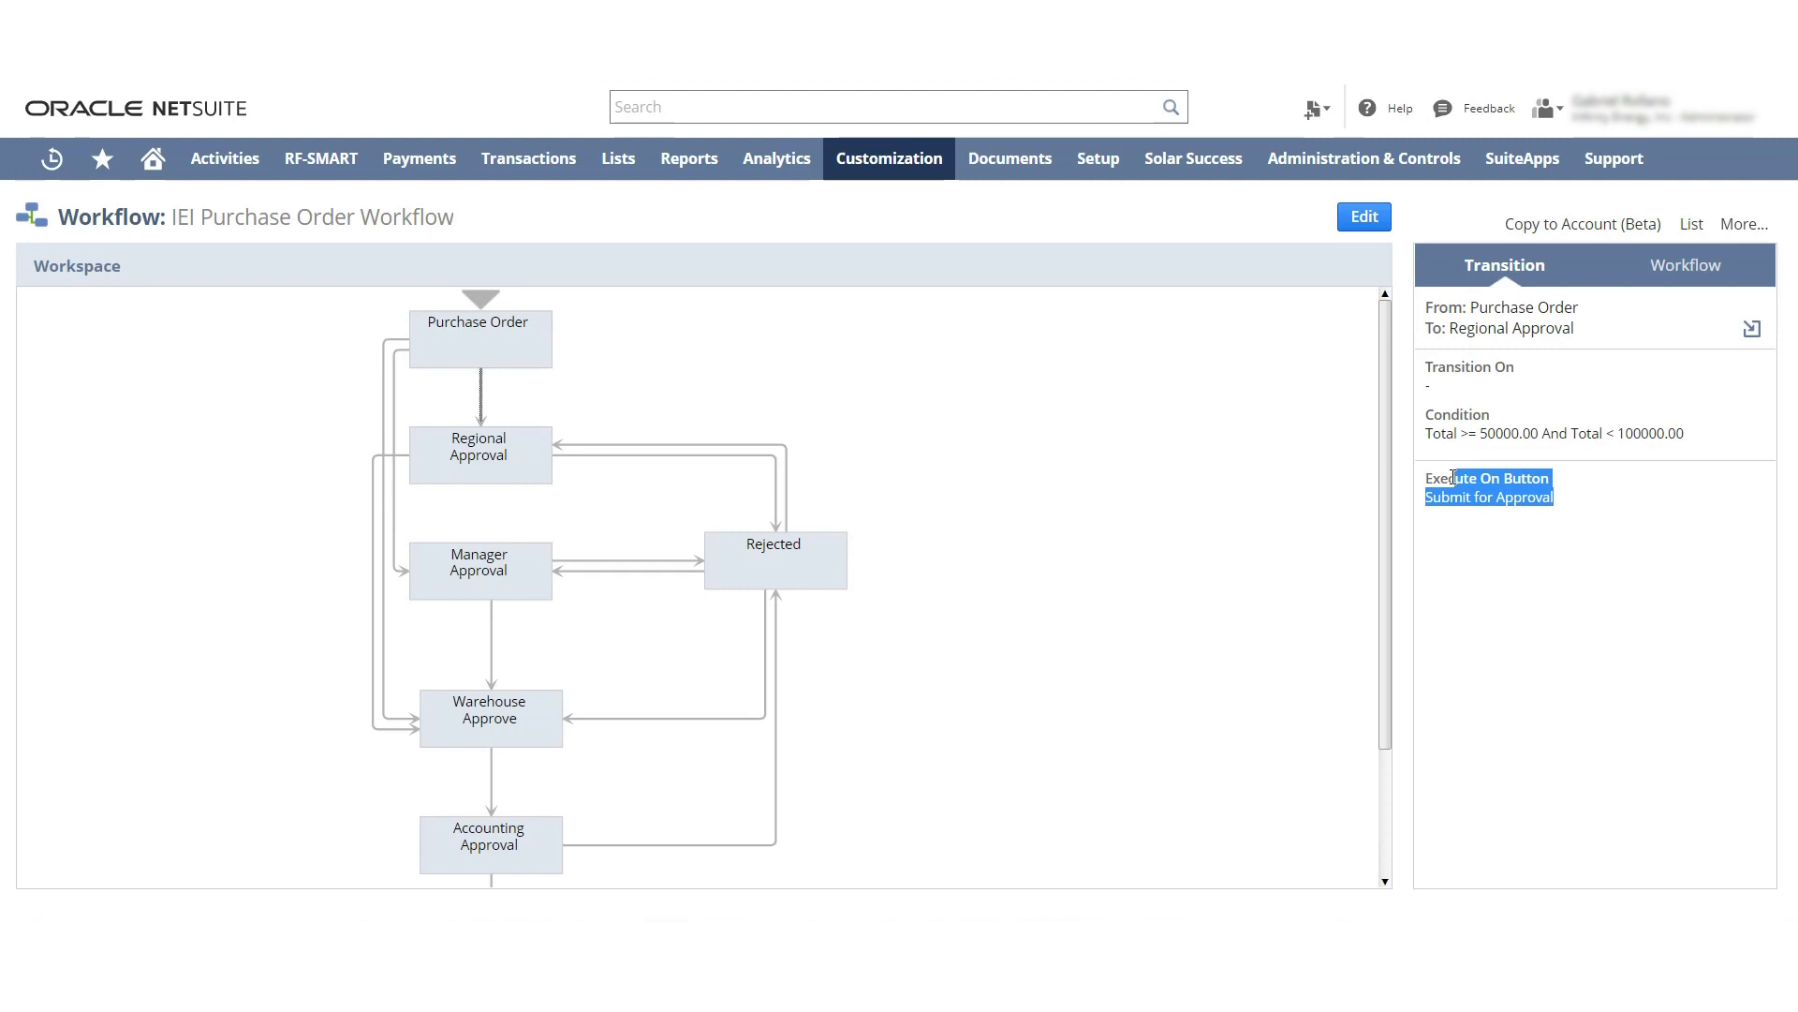
pyautogui.click(484, 461)
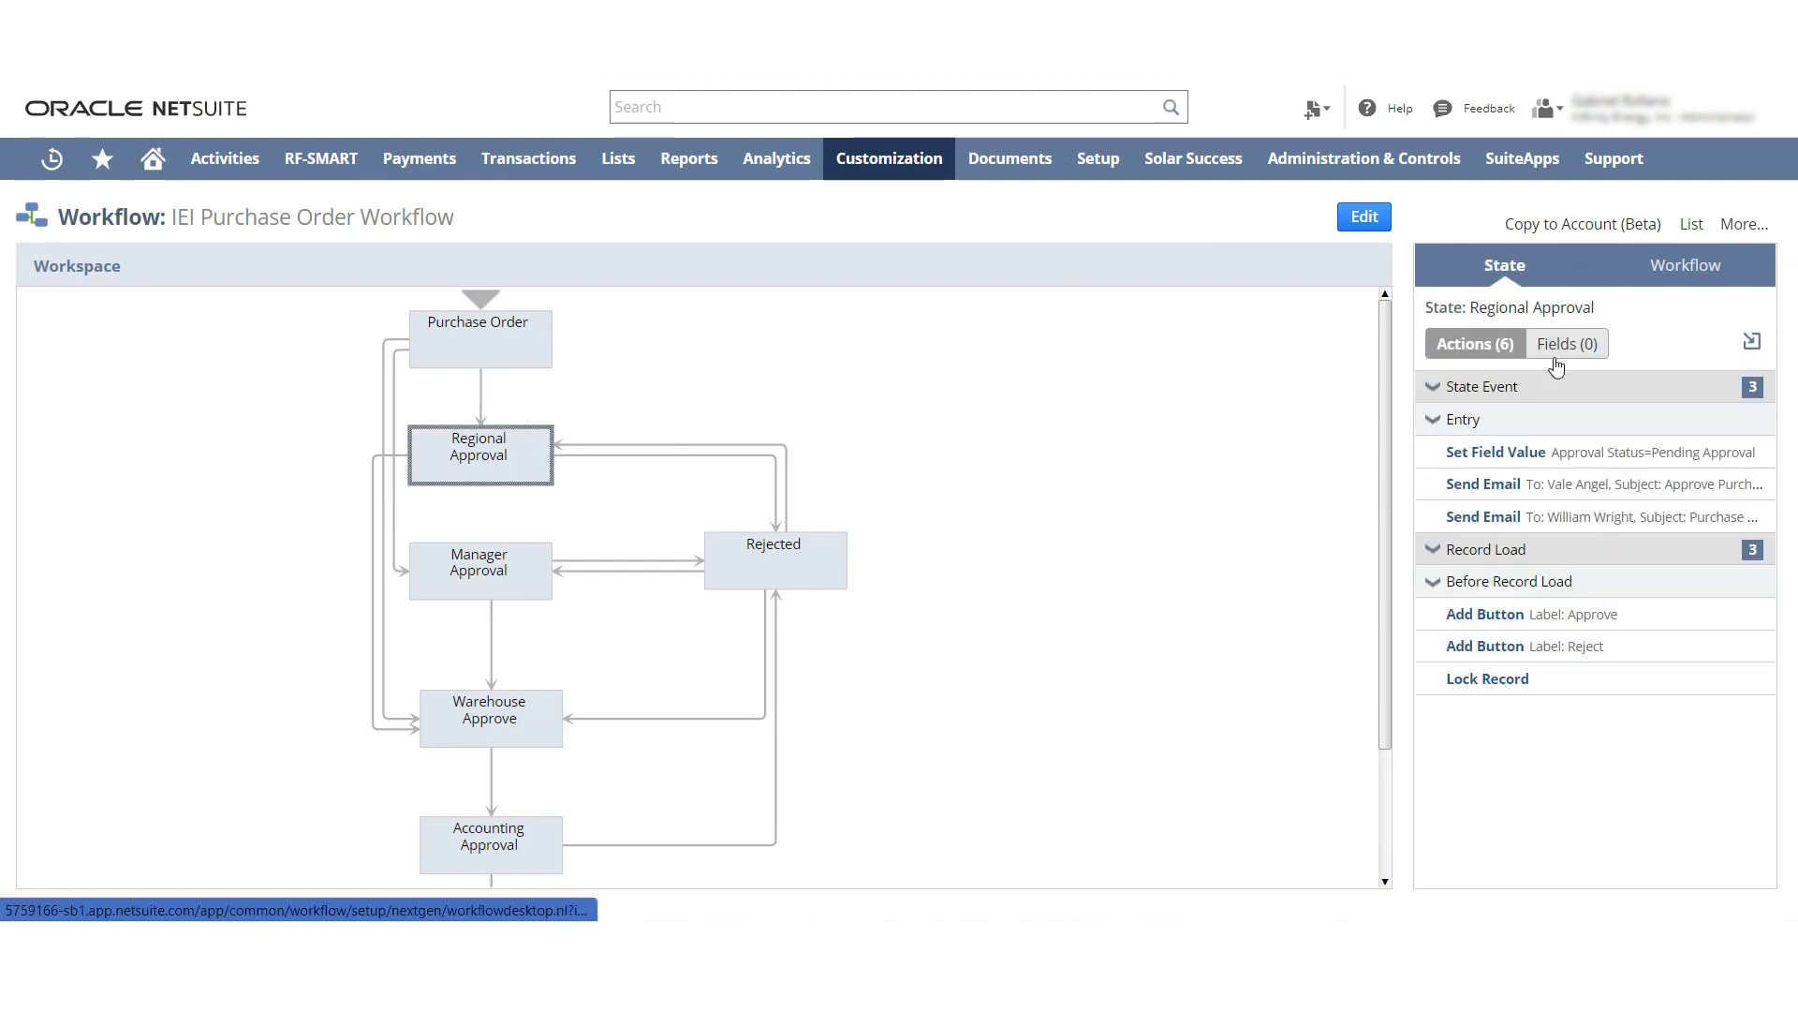
# - Inspect Regional Approval's six actions, then the Purchase Order to Manager Approval transition (Total >= 100000.00)
pyautogui.moveTo(1579, 610)
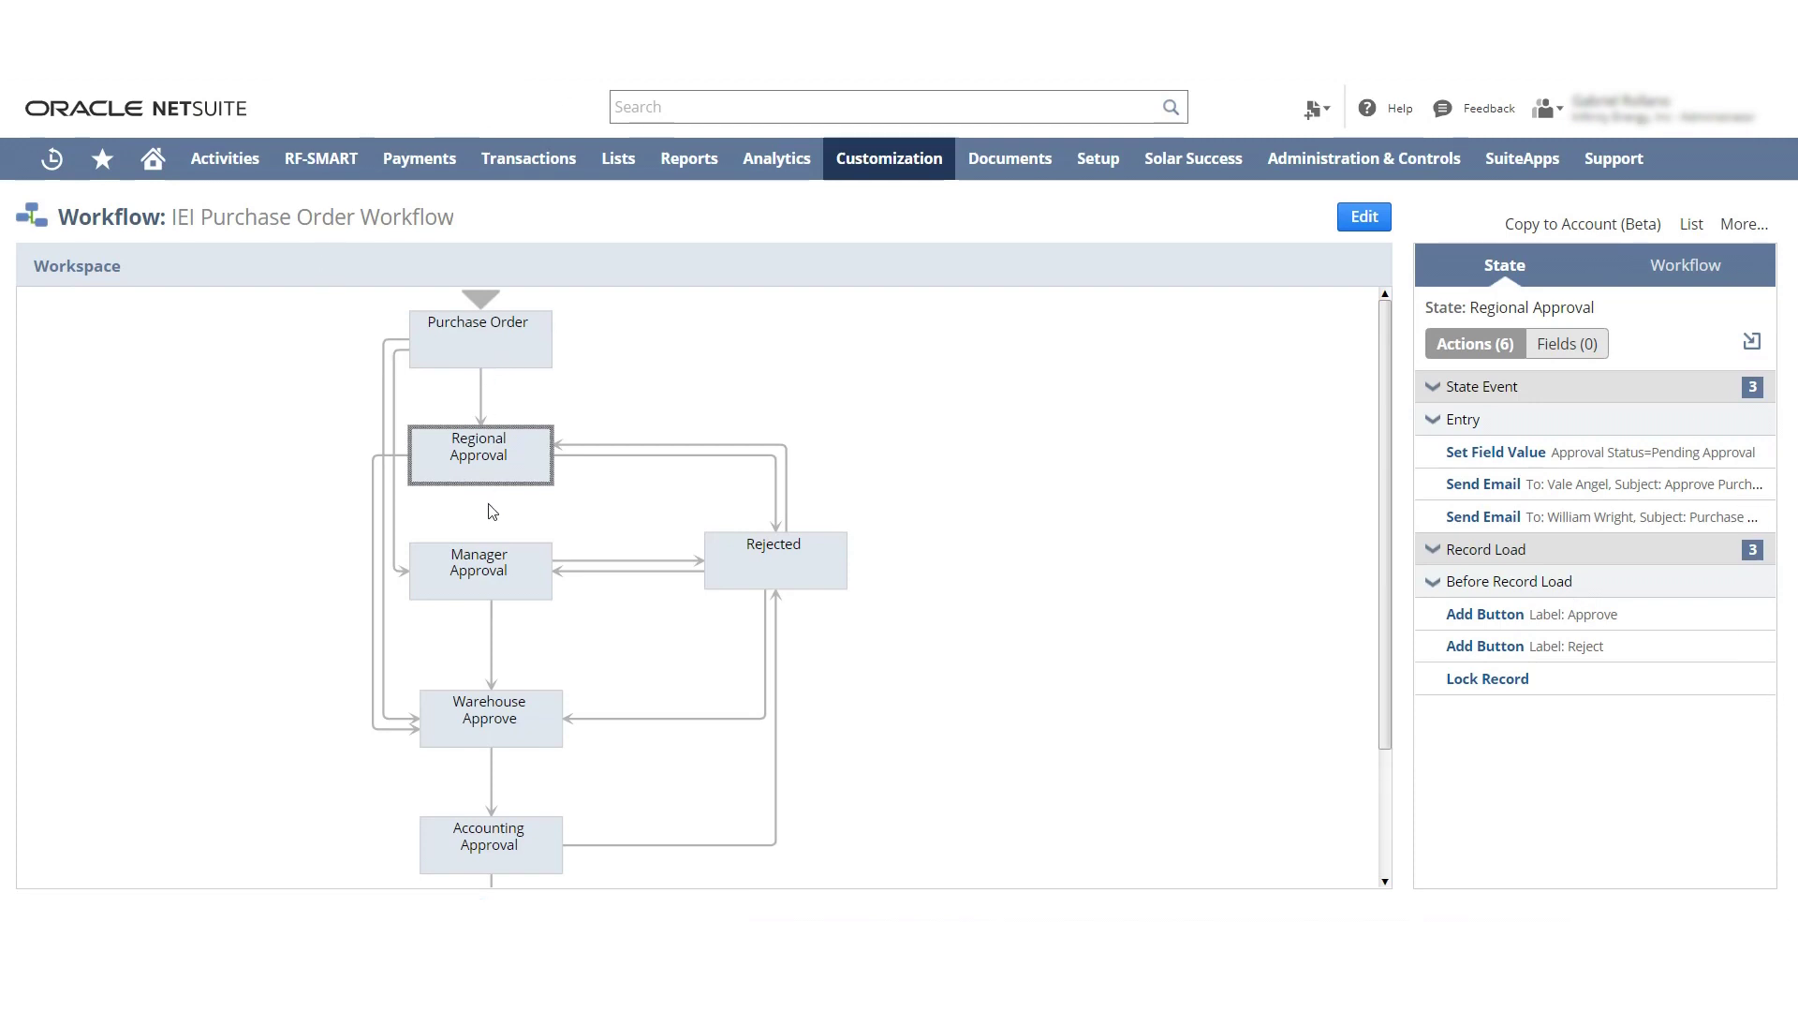
pyautogui.click(397, 571)
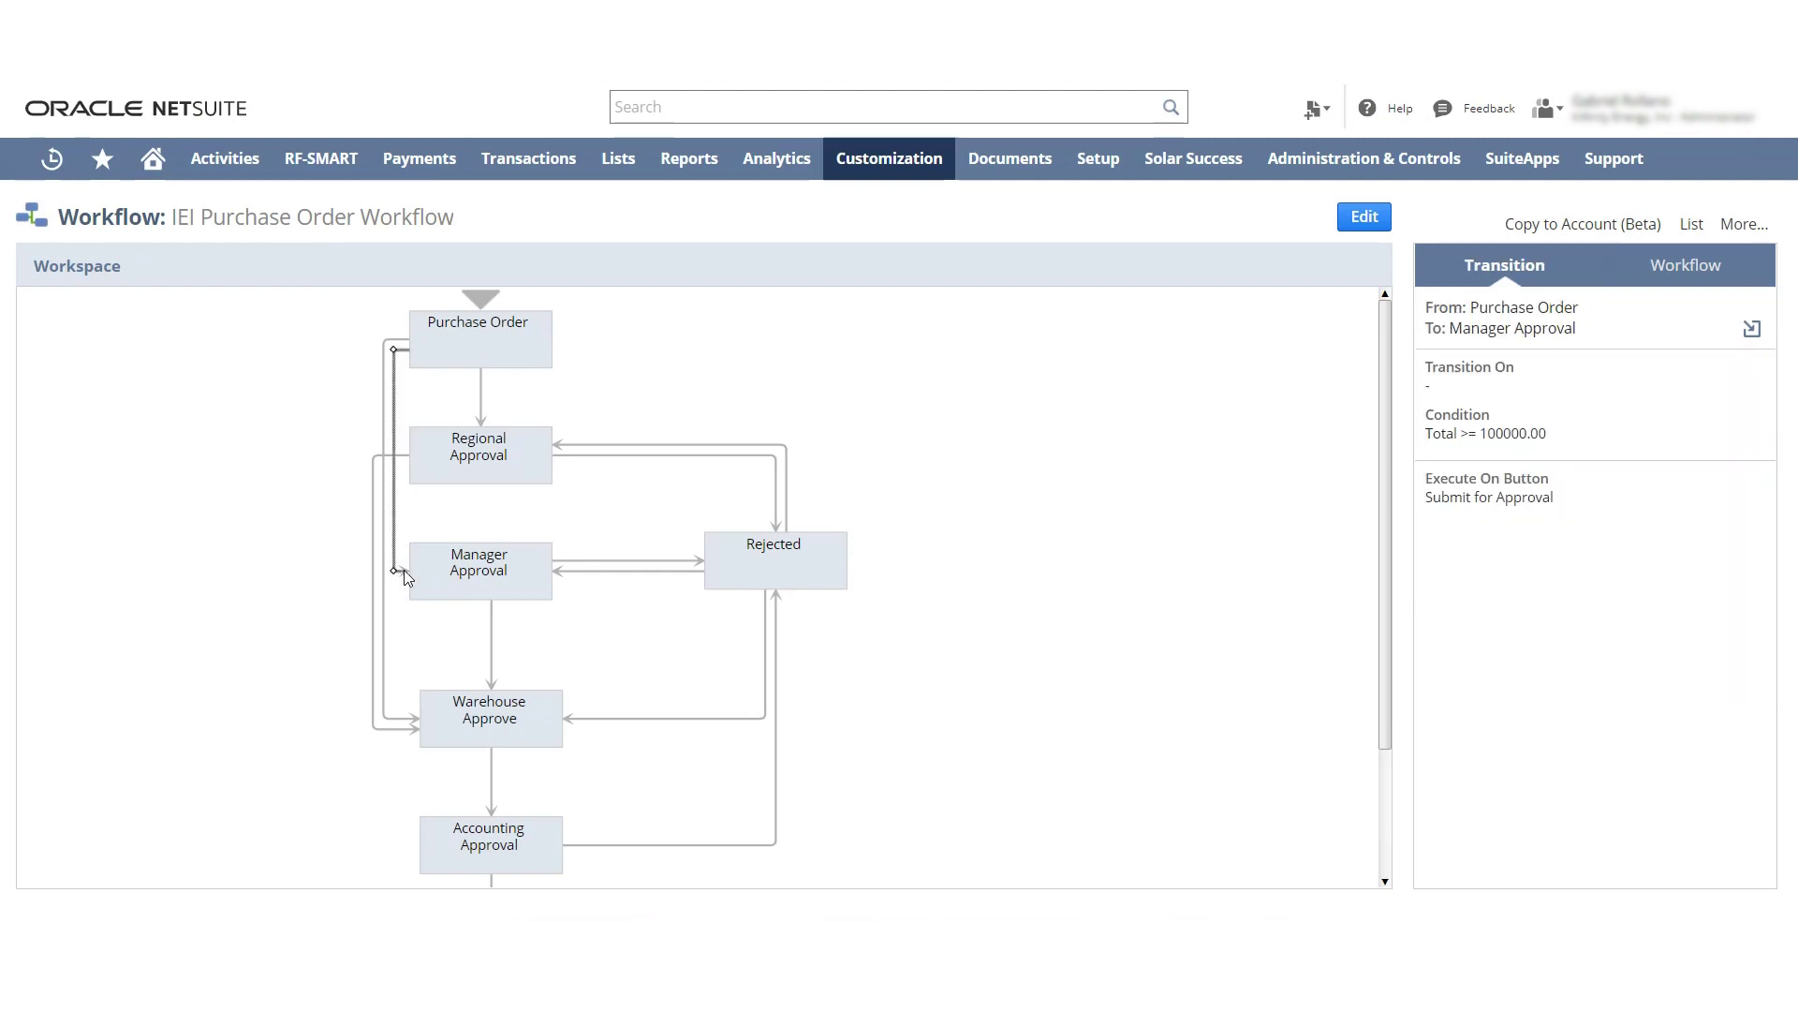
# - Review the Manager Approval state's actions, then return to the Regional Approval state's six actions
pyautogui.click(482, 571)
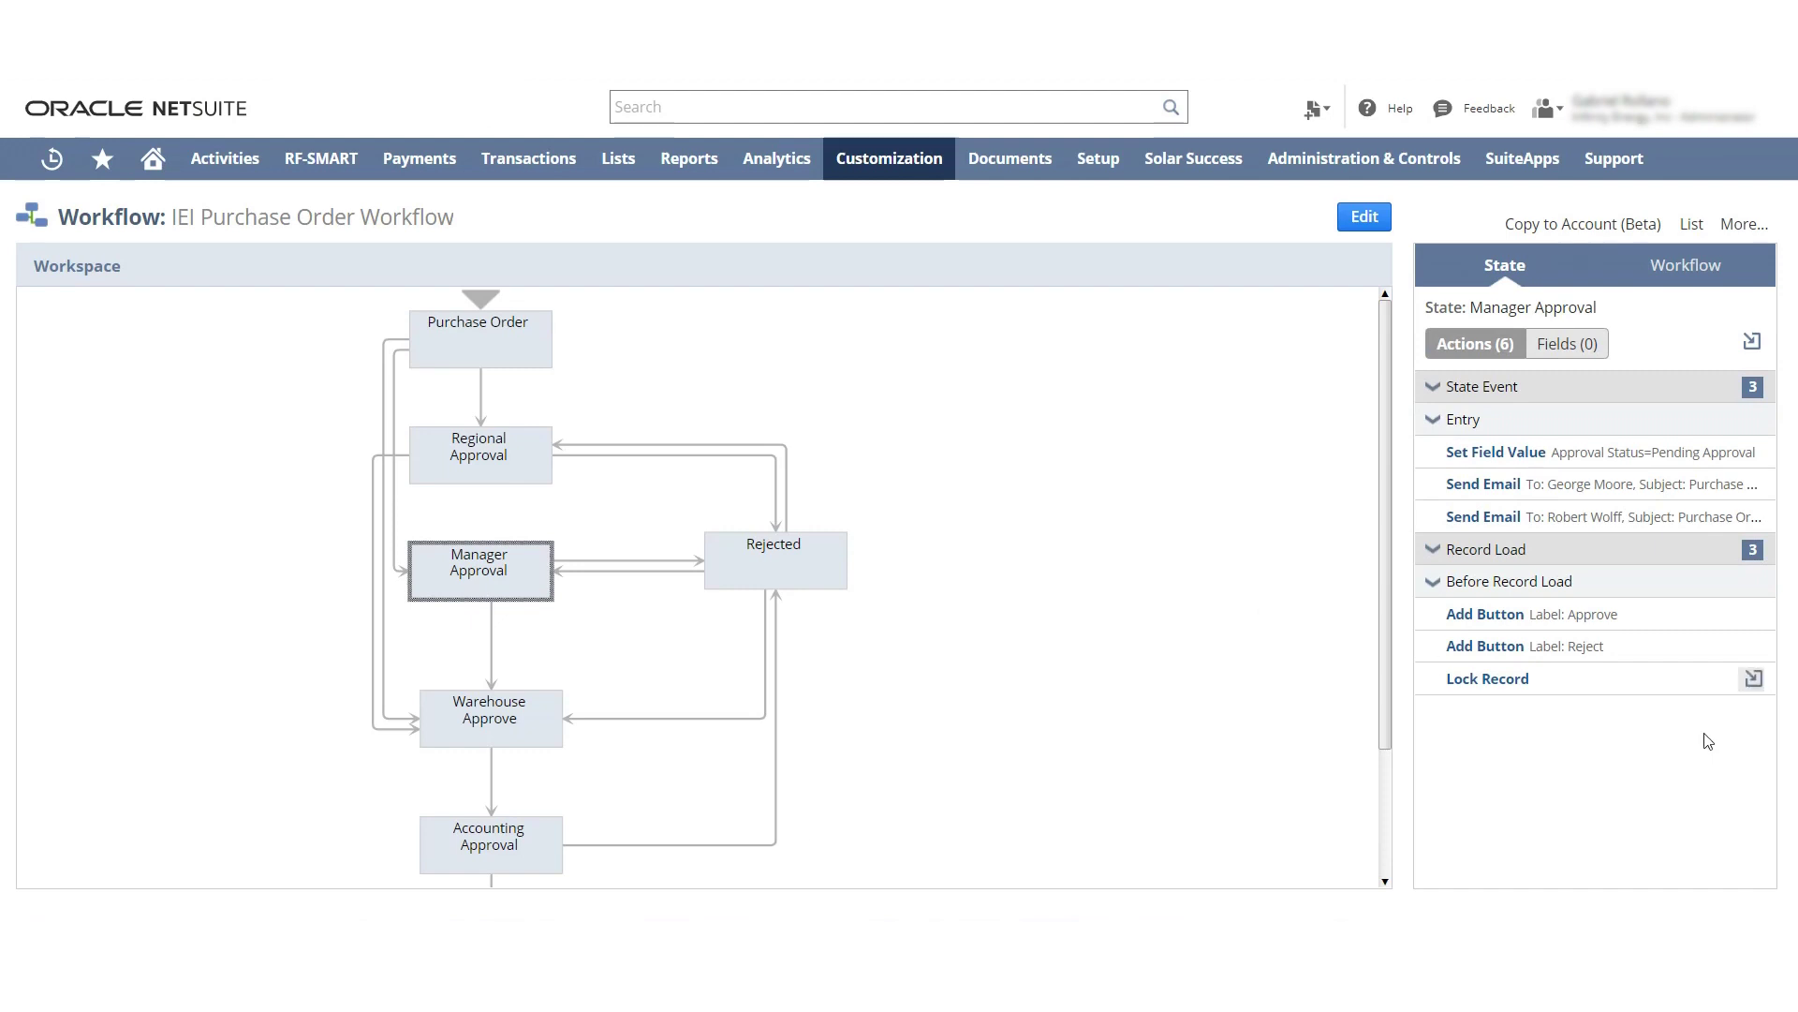
pyautogui.moveTo(1680, 615)
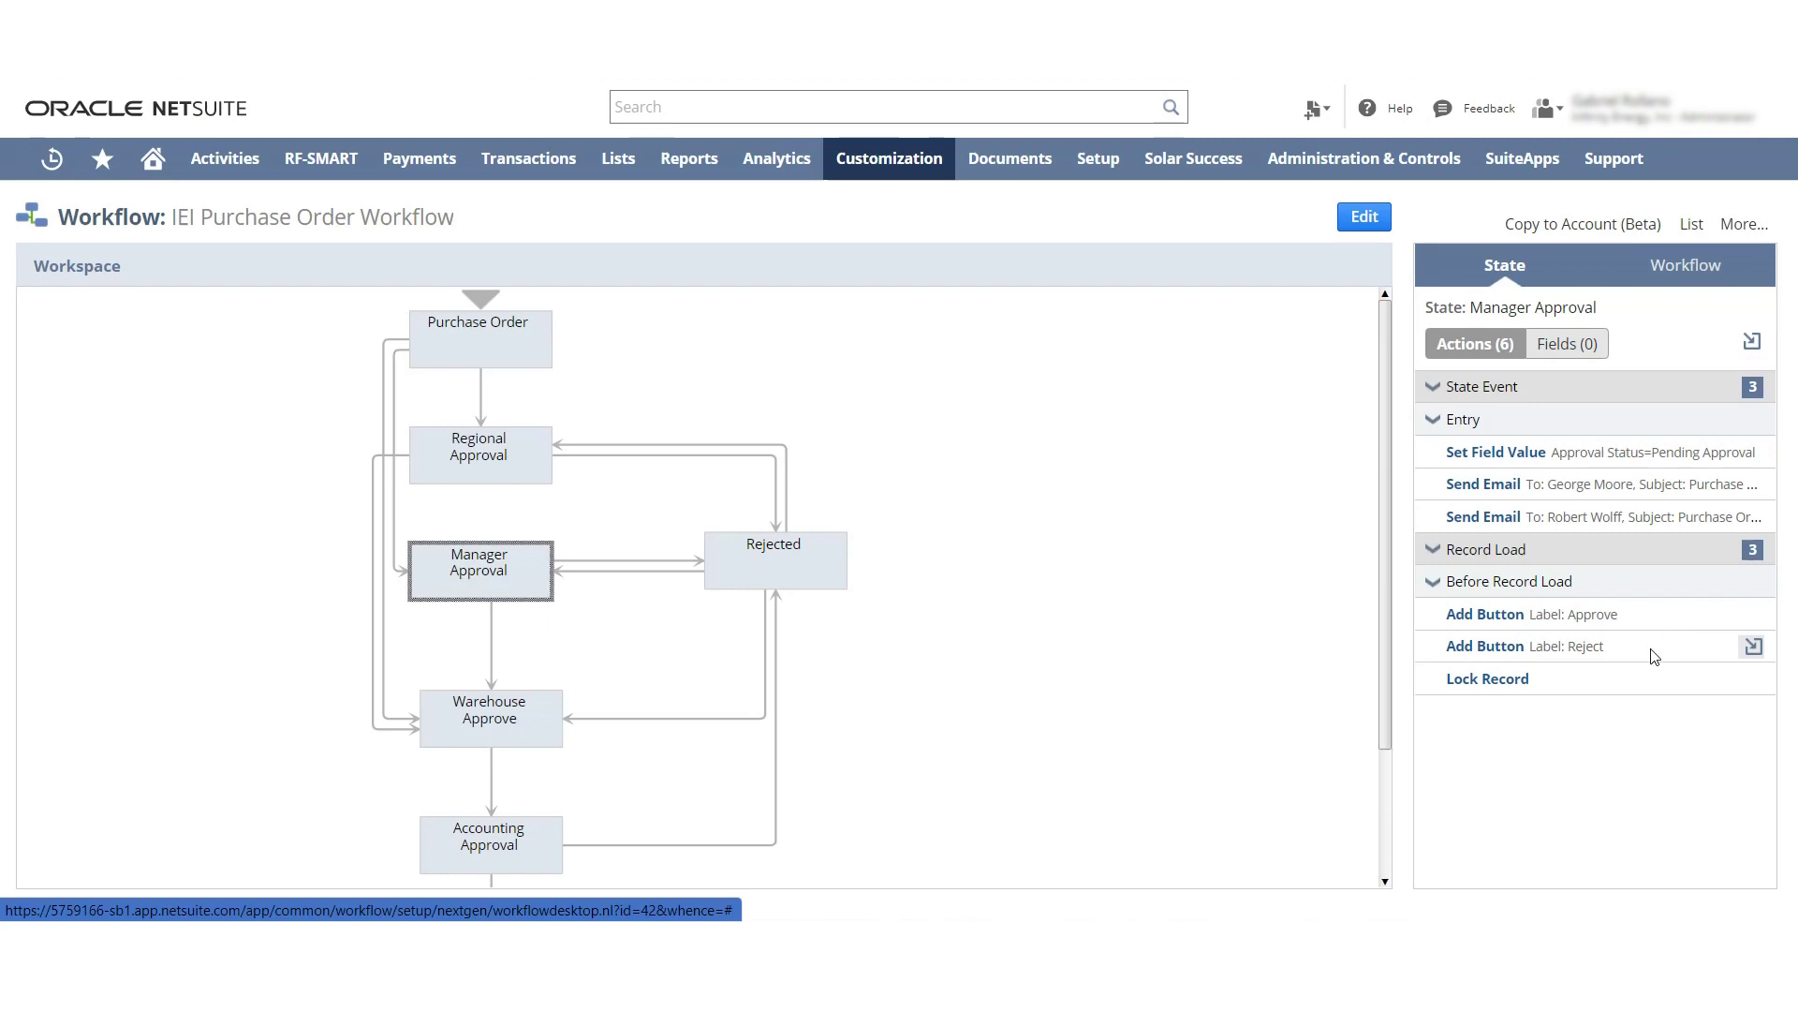
pyautogui.moveTo(1653, 660)
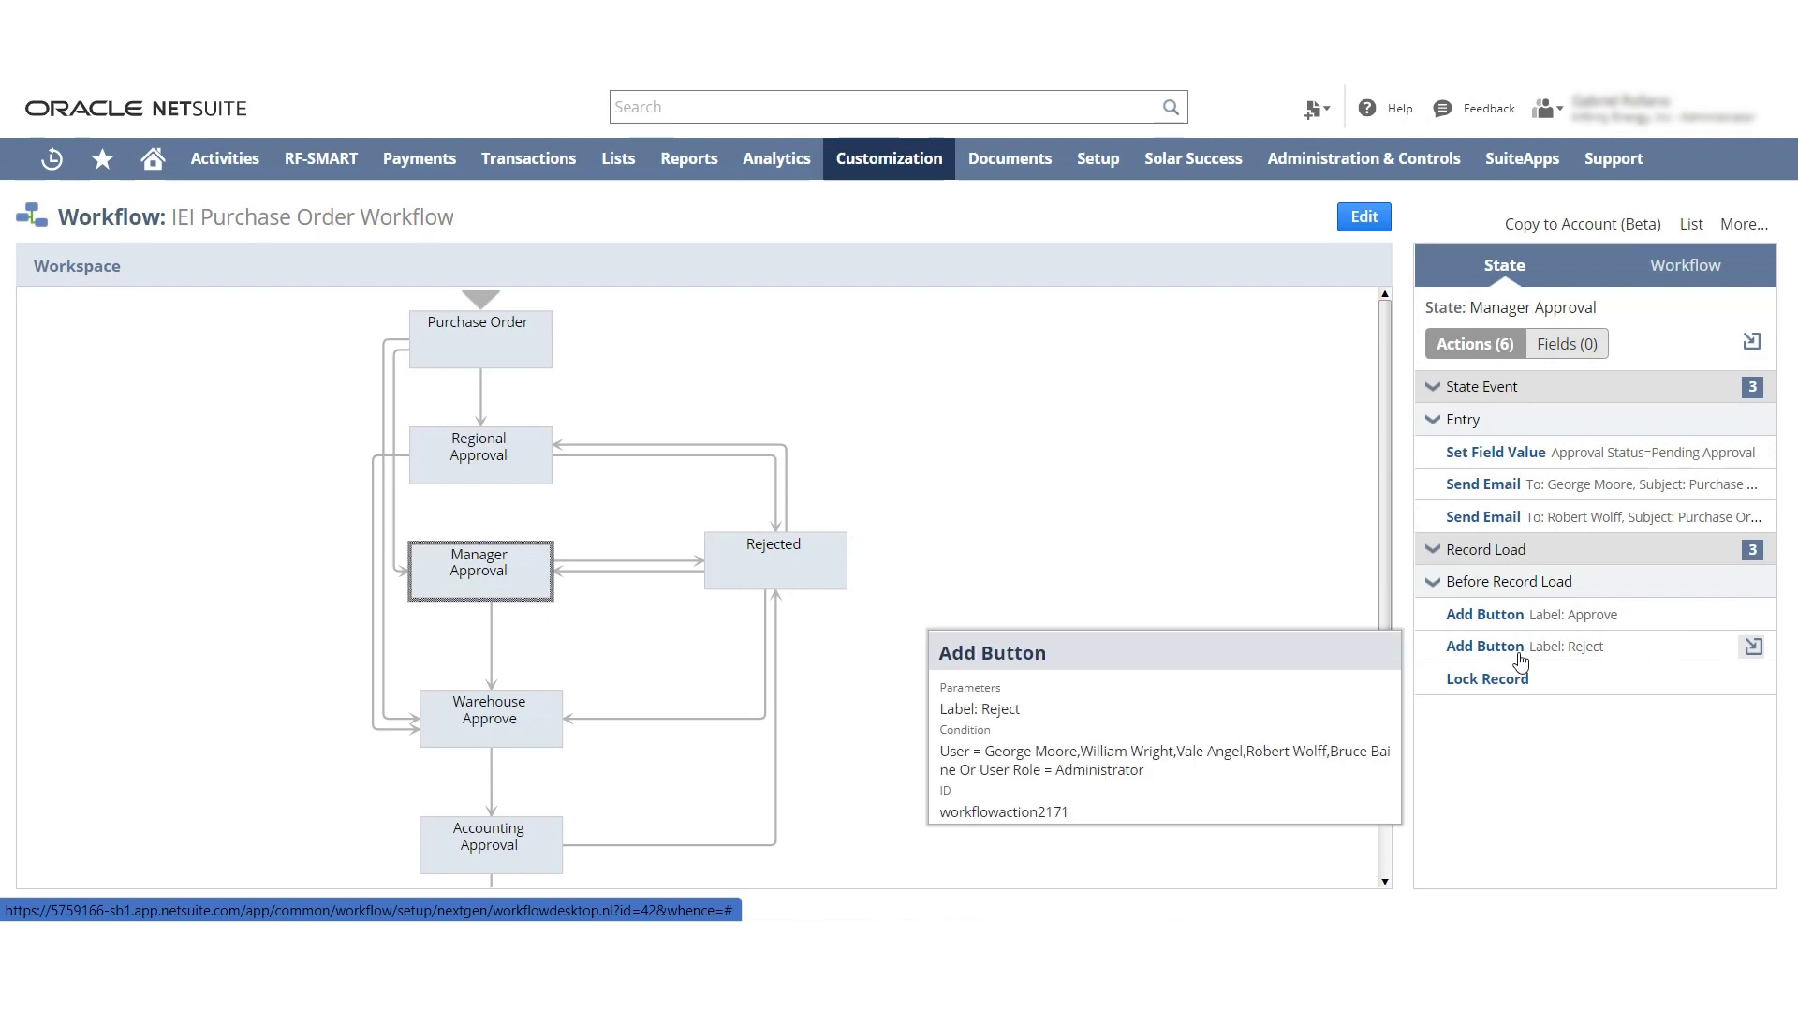
pyautogui.moveTo(1519, 691)
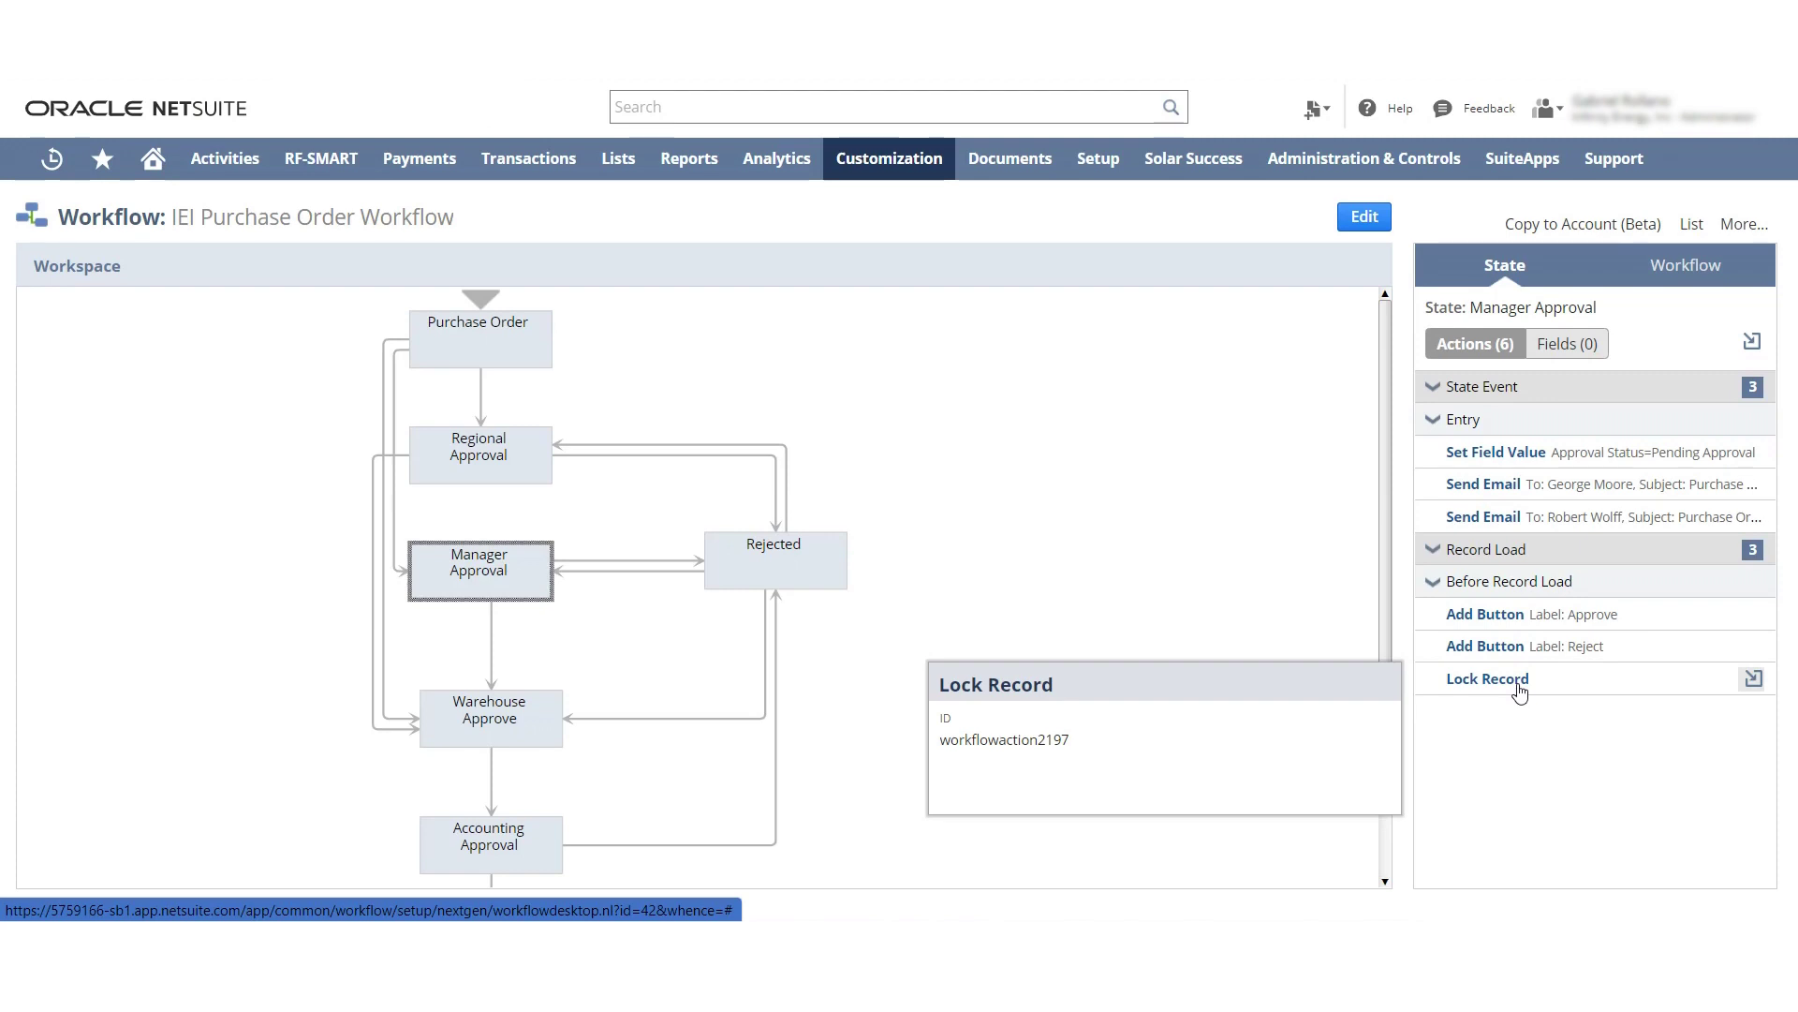
pyautogui.click(487, 448)
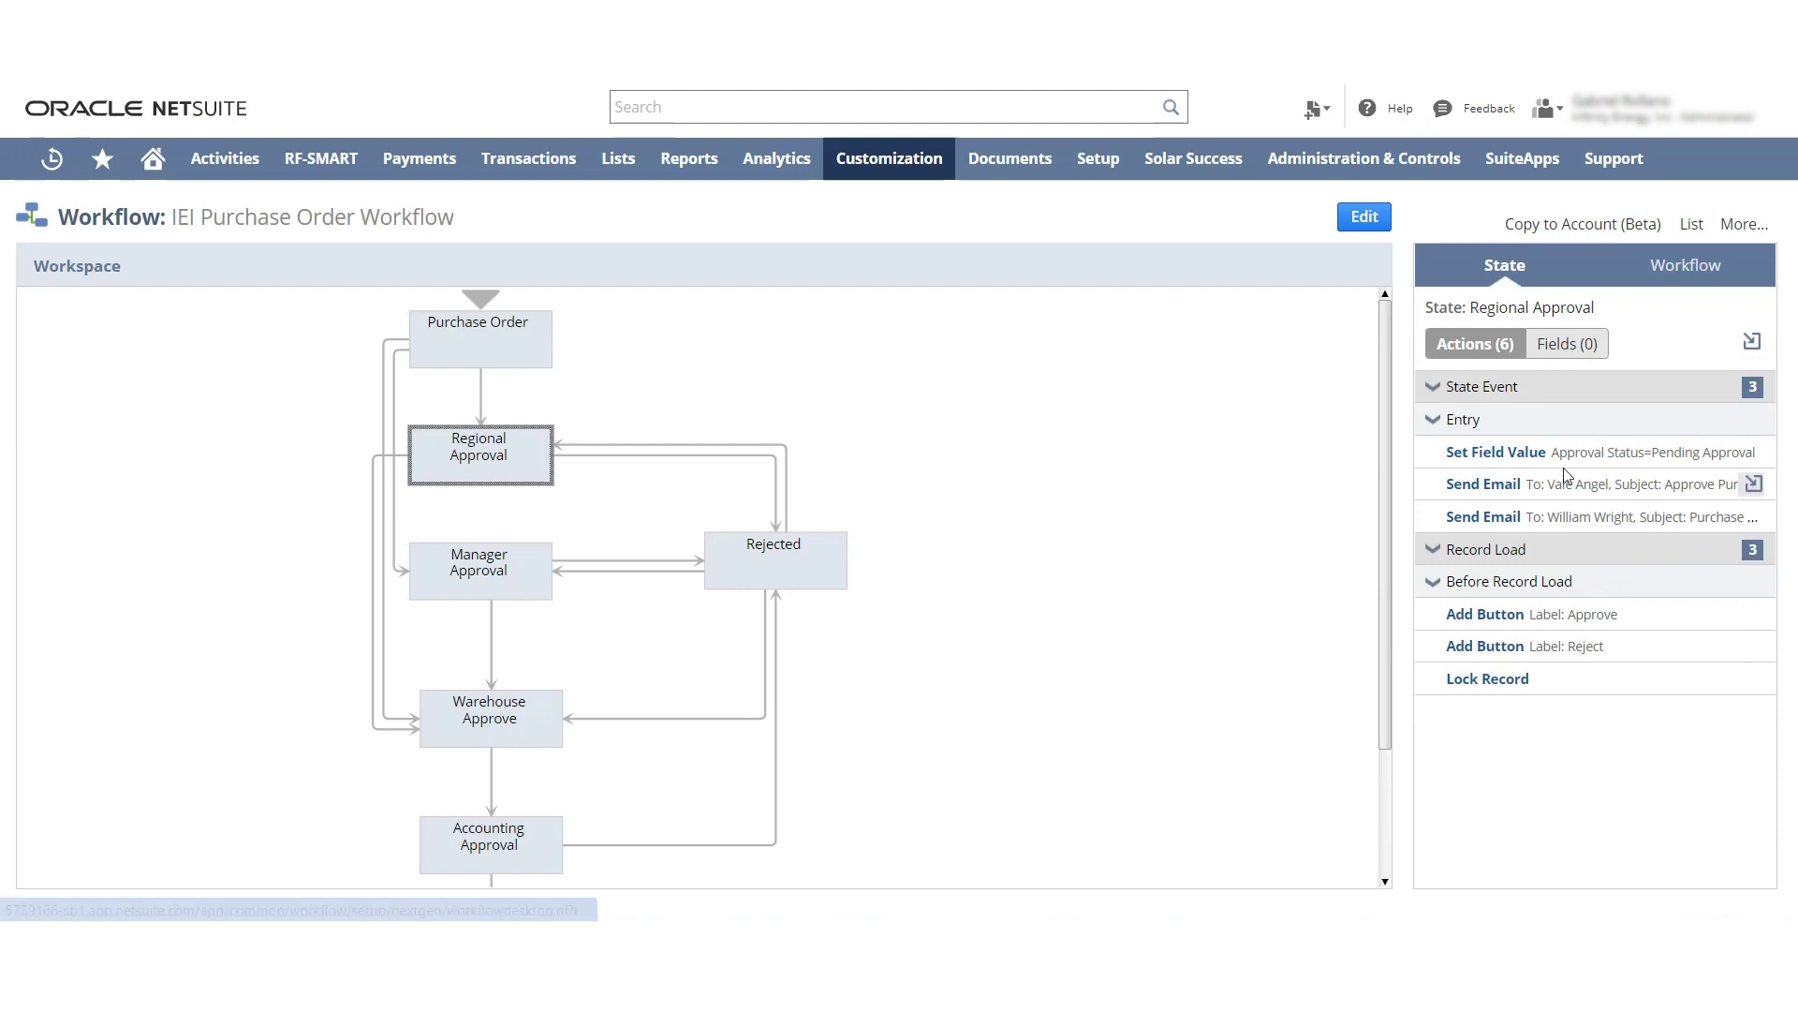
# - Examine Regional Approval's Approve button action details, then show Manager Approval's six actions
pyautogui.click(501, 581)
pyautogui.click(477, 462)
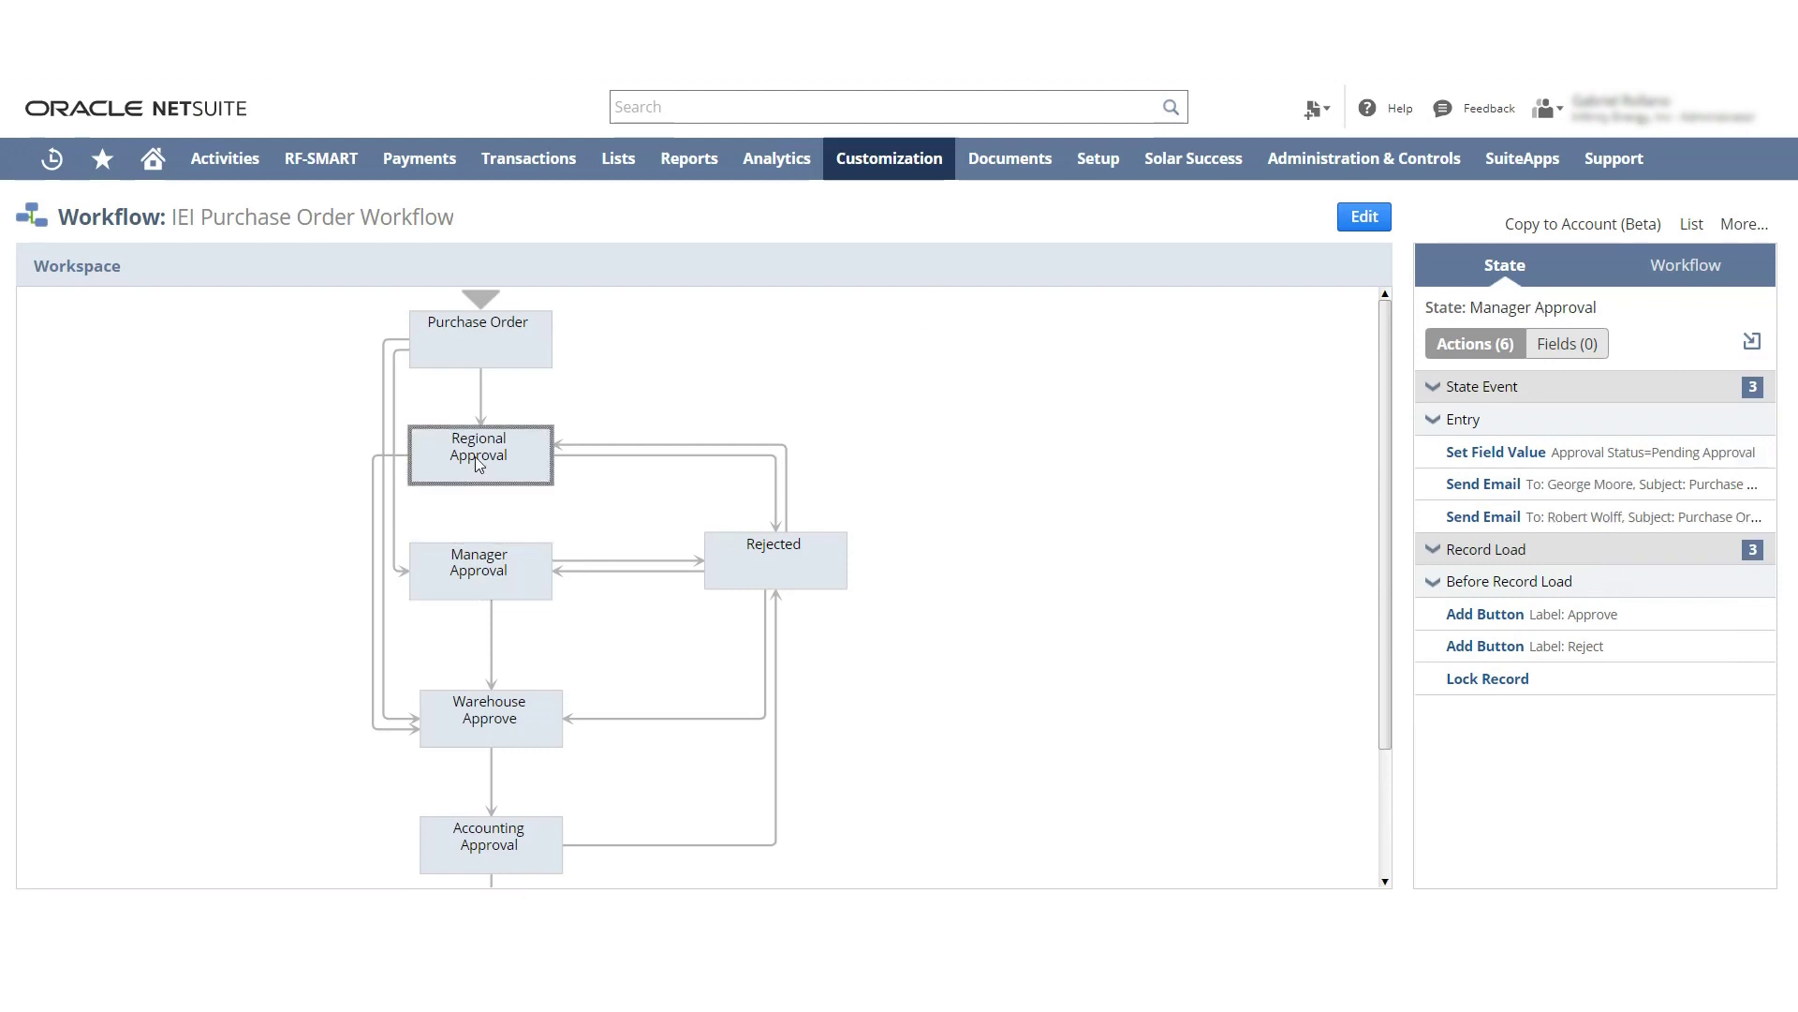
pyautogui.moveTo(1562, 492)
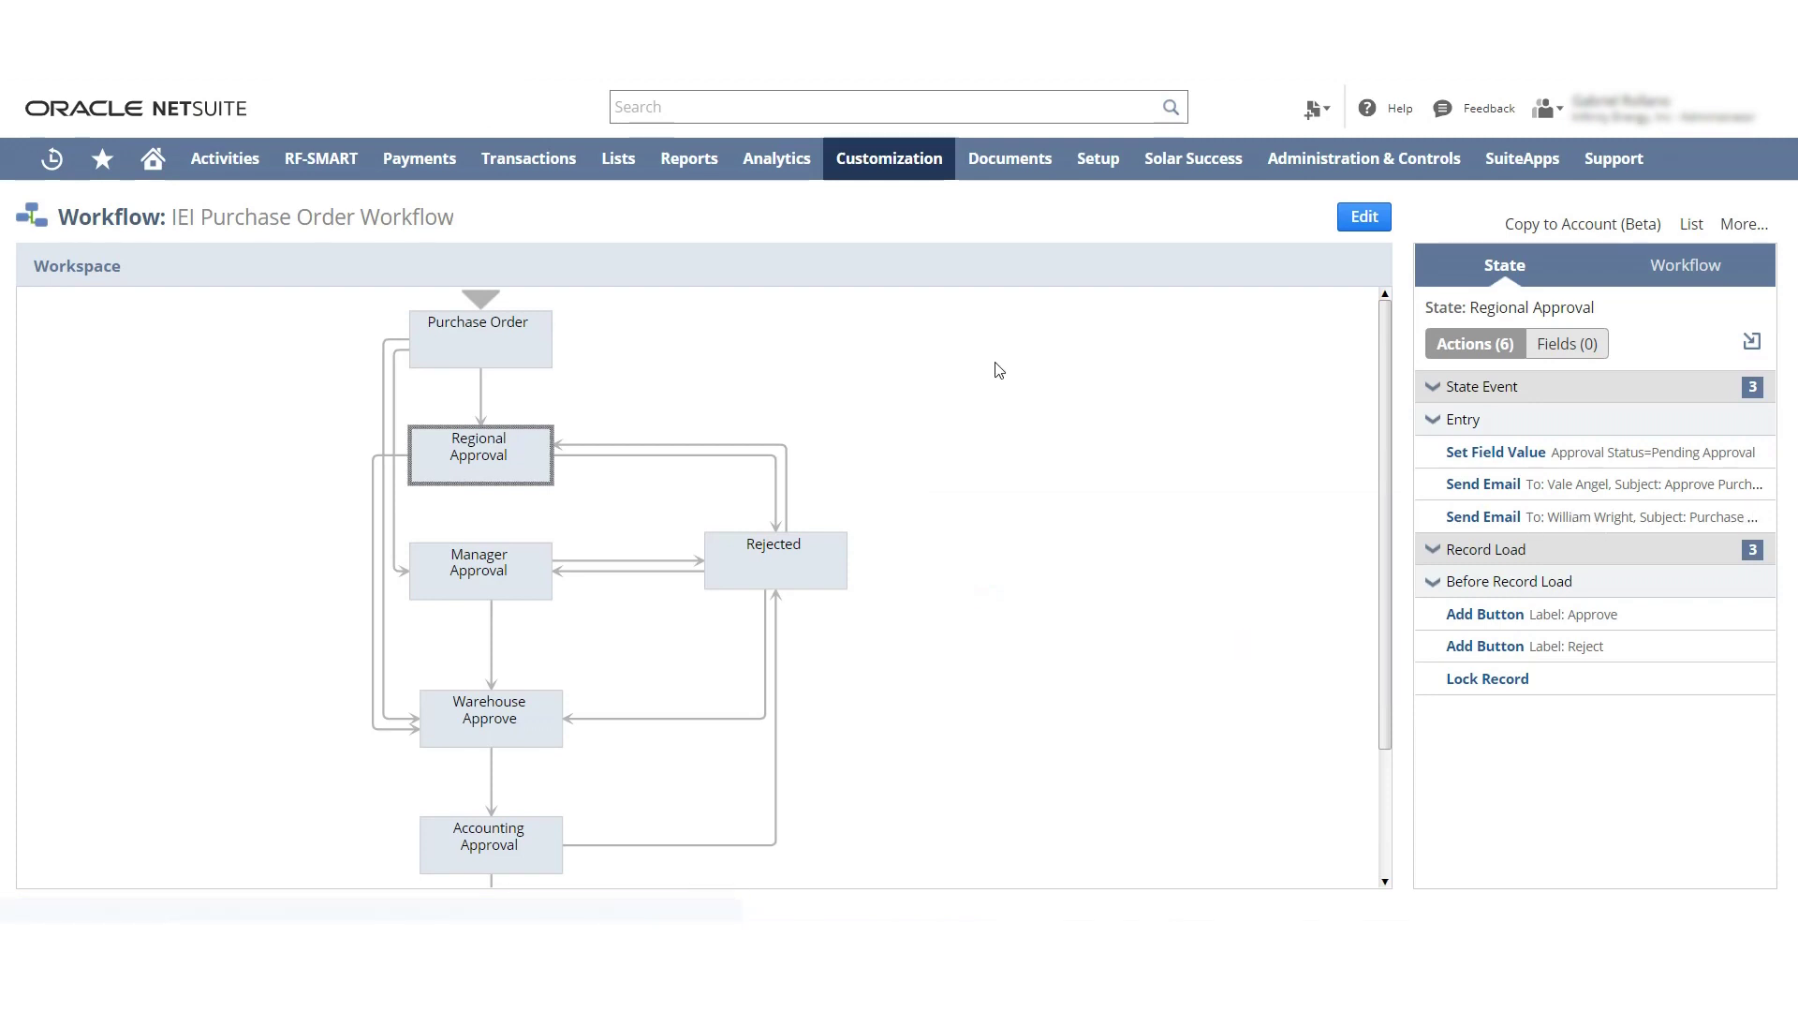
pyautogui.moveTo(1669, 614)
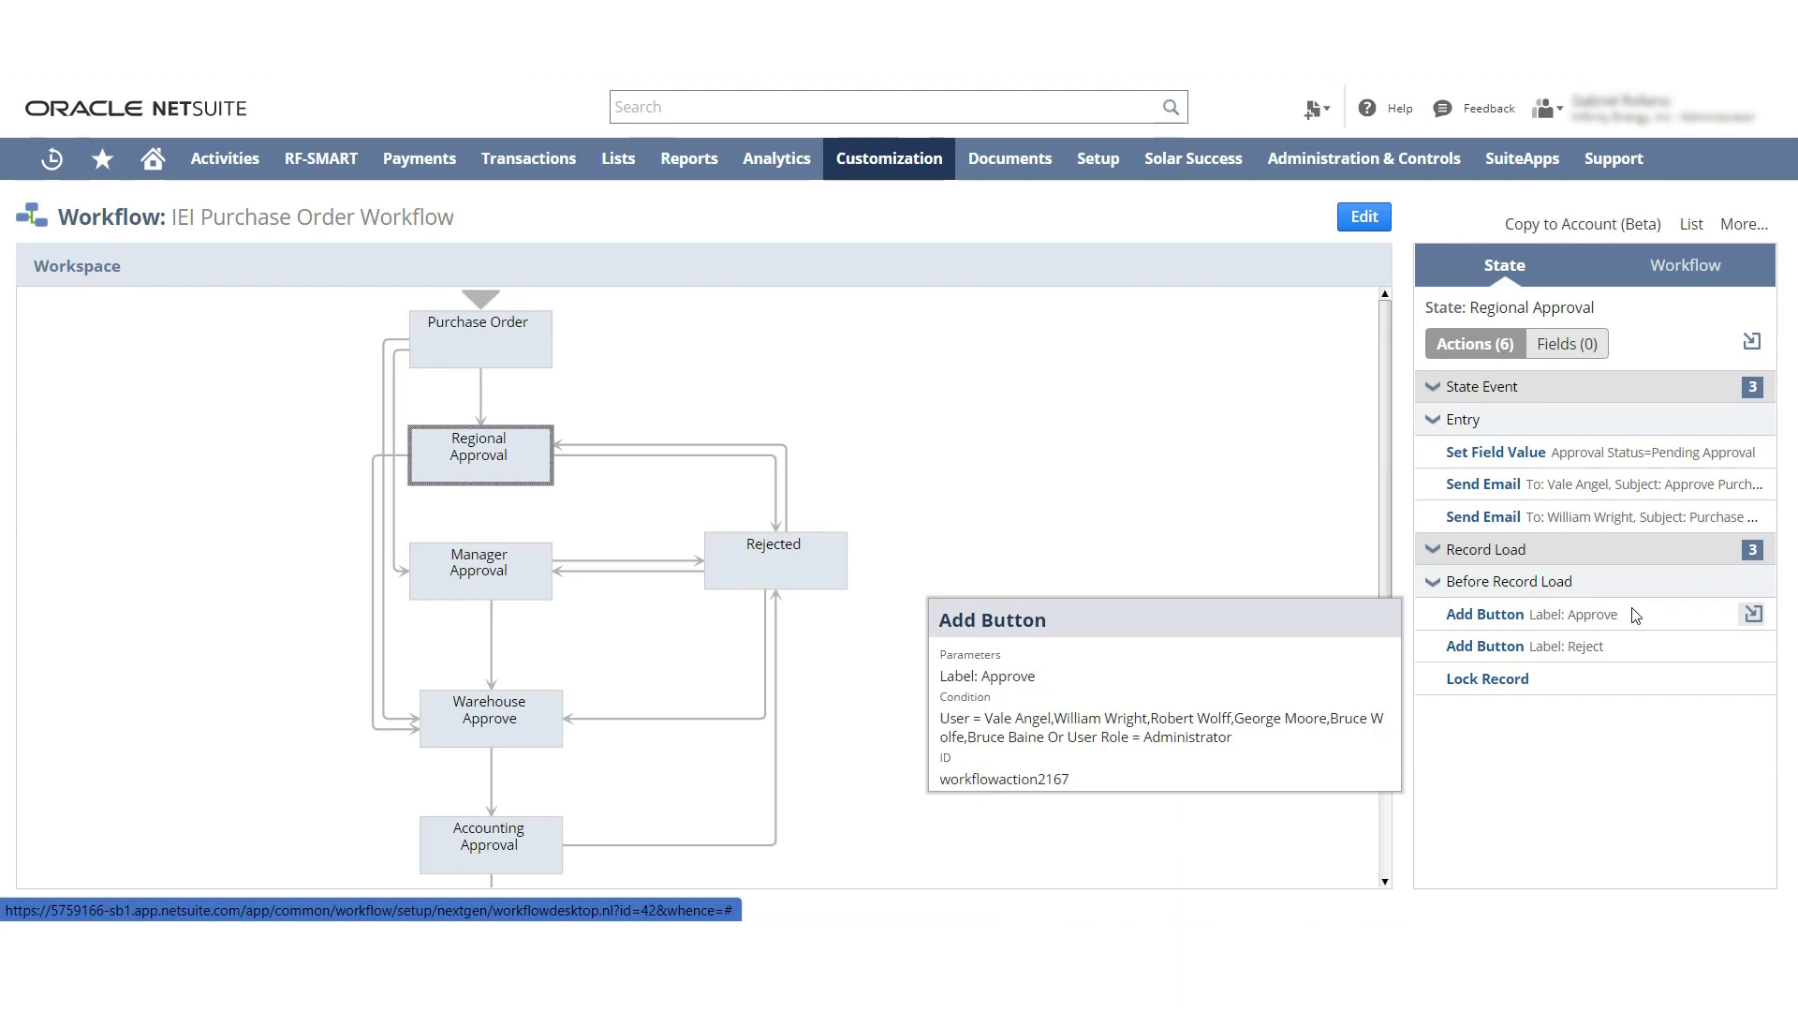
pyautogui.click(507, 582)
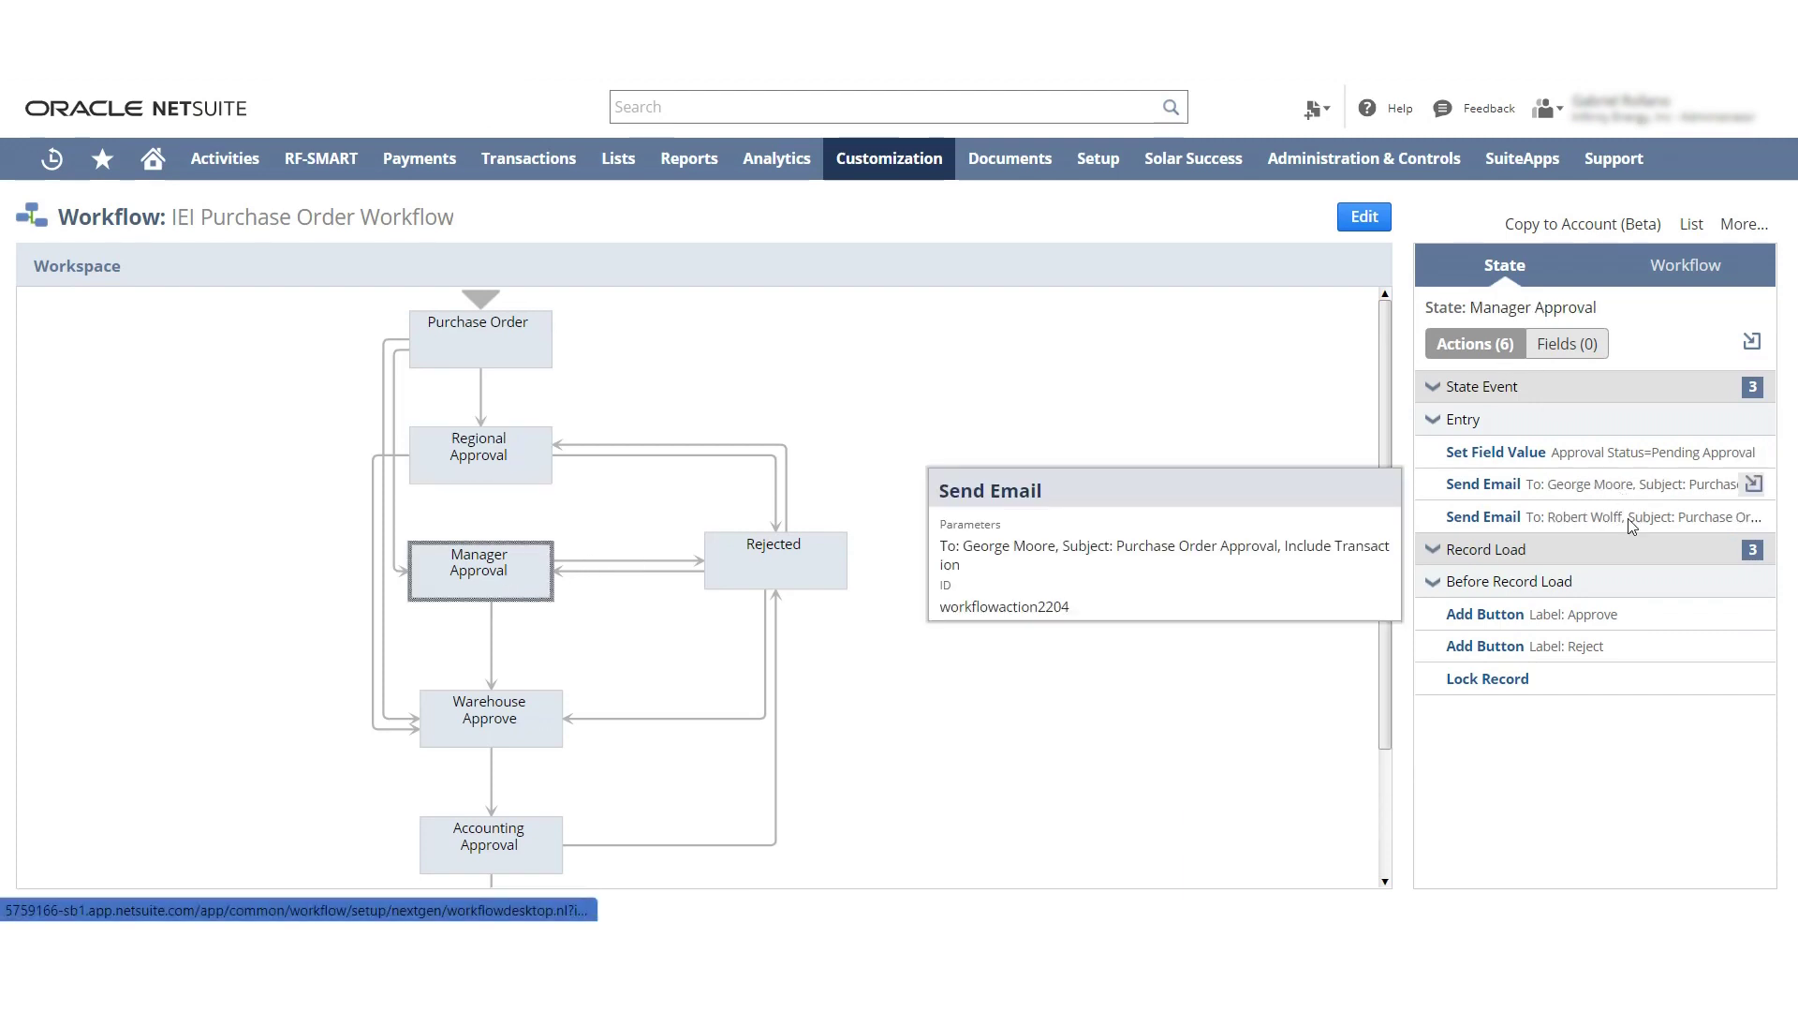
# - Review Manager Approval's Send Email action, then the Purchase Order to Warehouse Approve transition (Total < 50000.00)
pyautogui.moveTo(1635, 524)
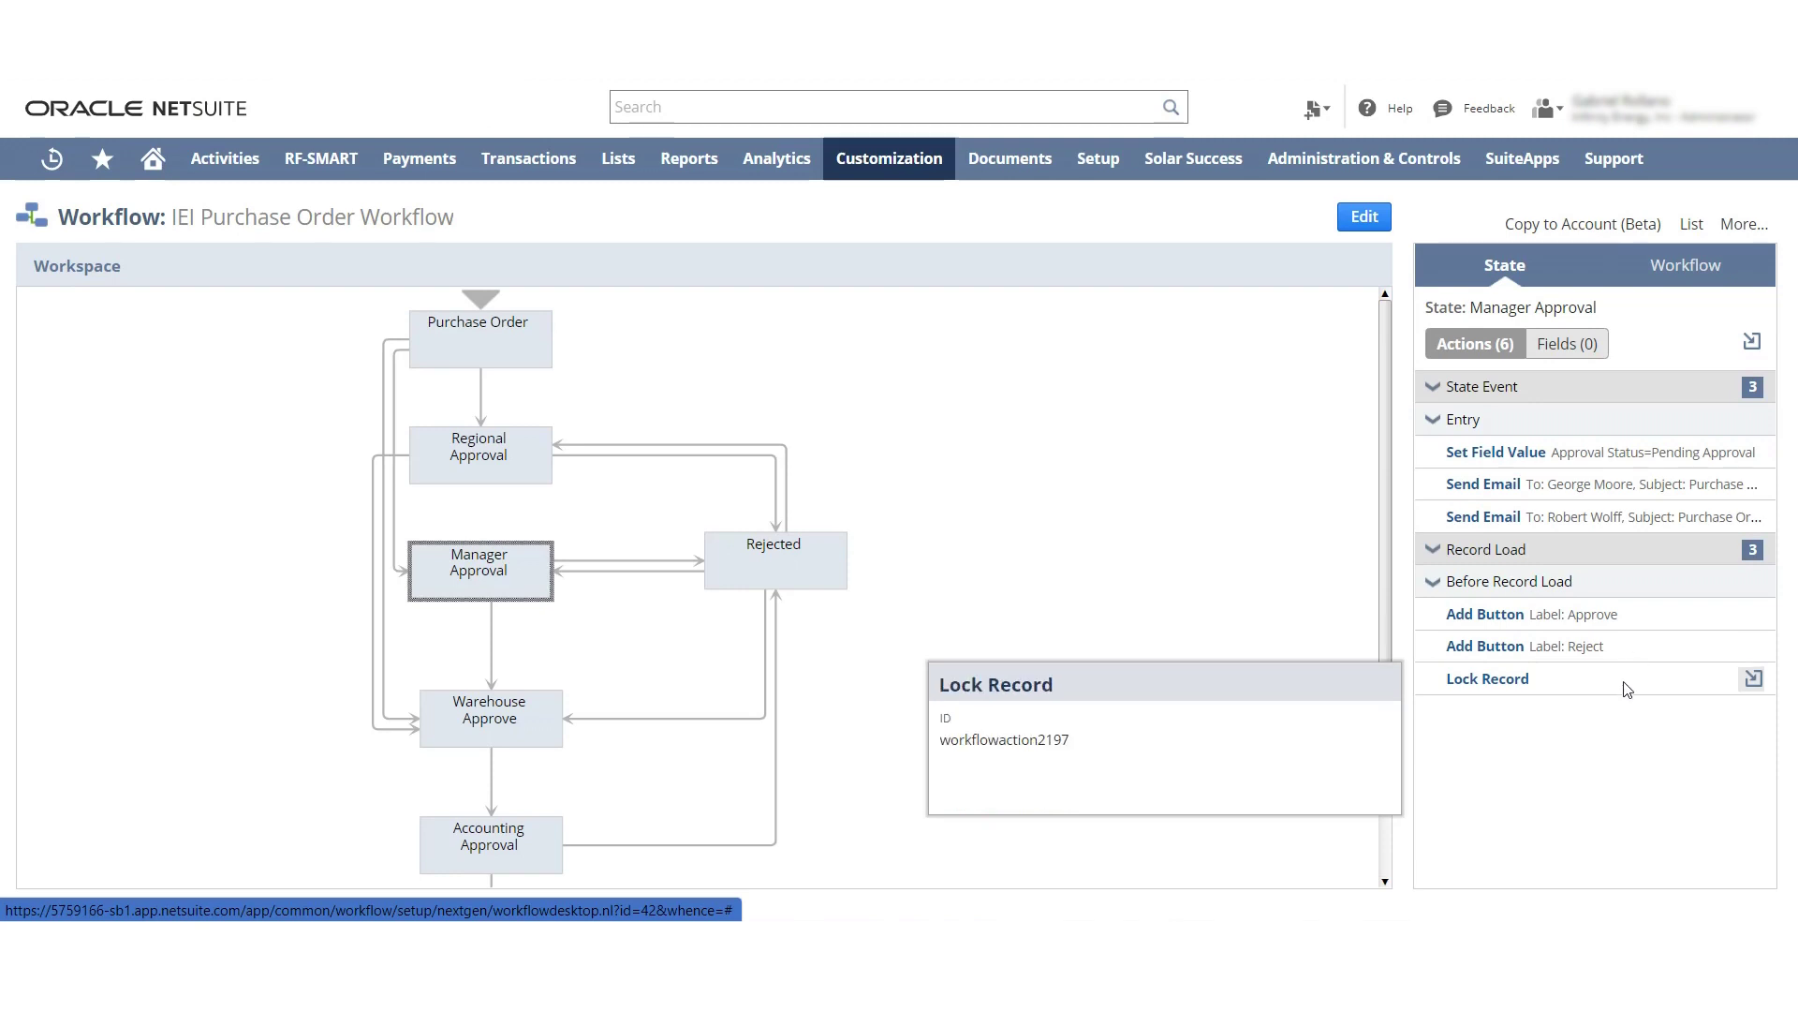
pyautogui.click(383, 371)
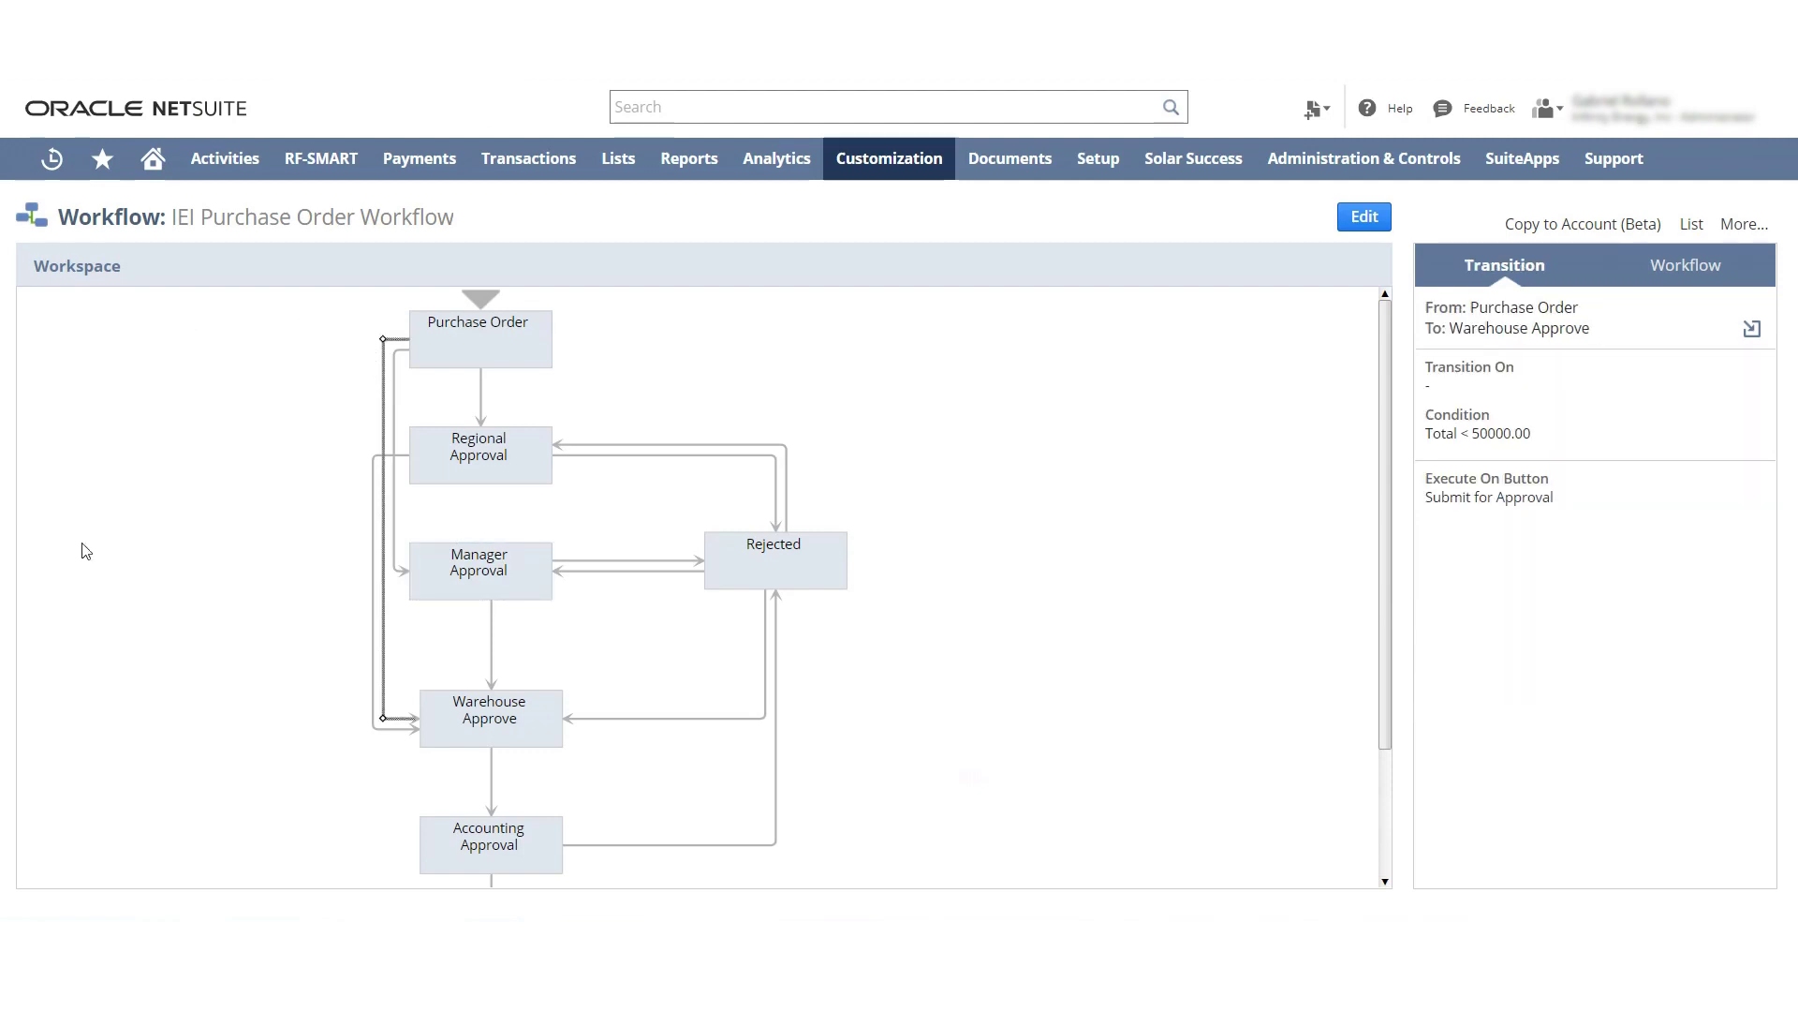
# - Check Warehouse Approve's actions, then show the workflow summary: Purchase Order, Released, Event Based
pyautogui.click(493, 728)
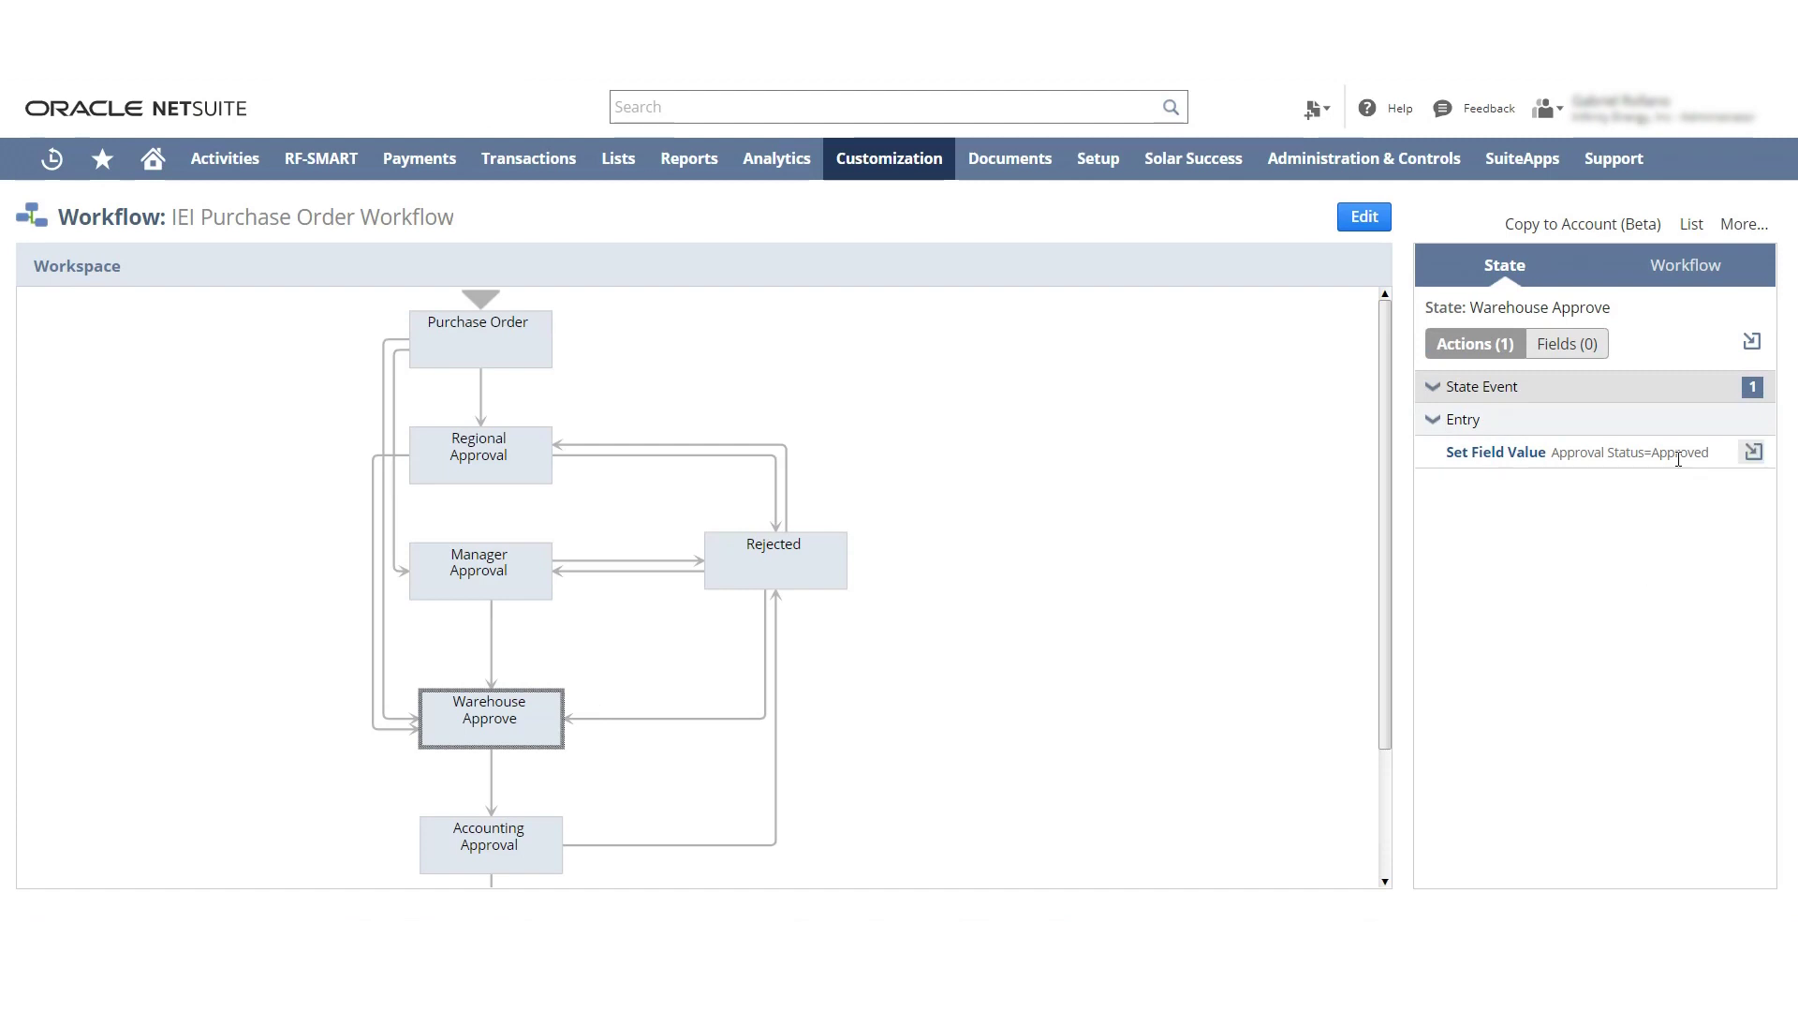
pyautogui.moveTo(1680, 458)
pyautogui.click(609, 645)
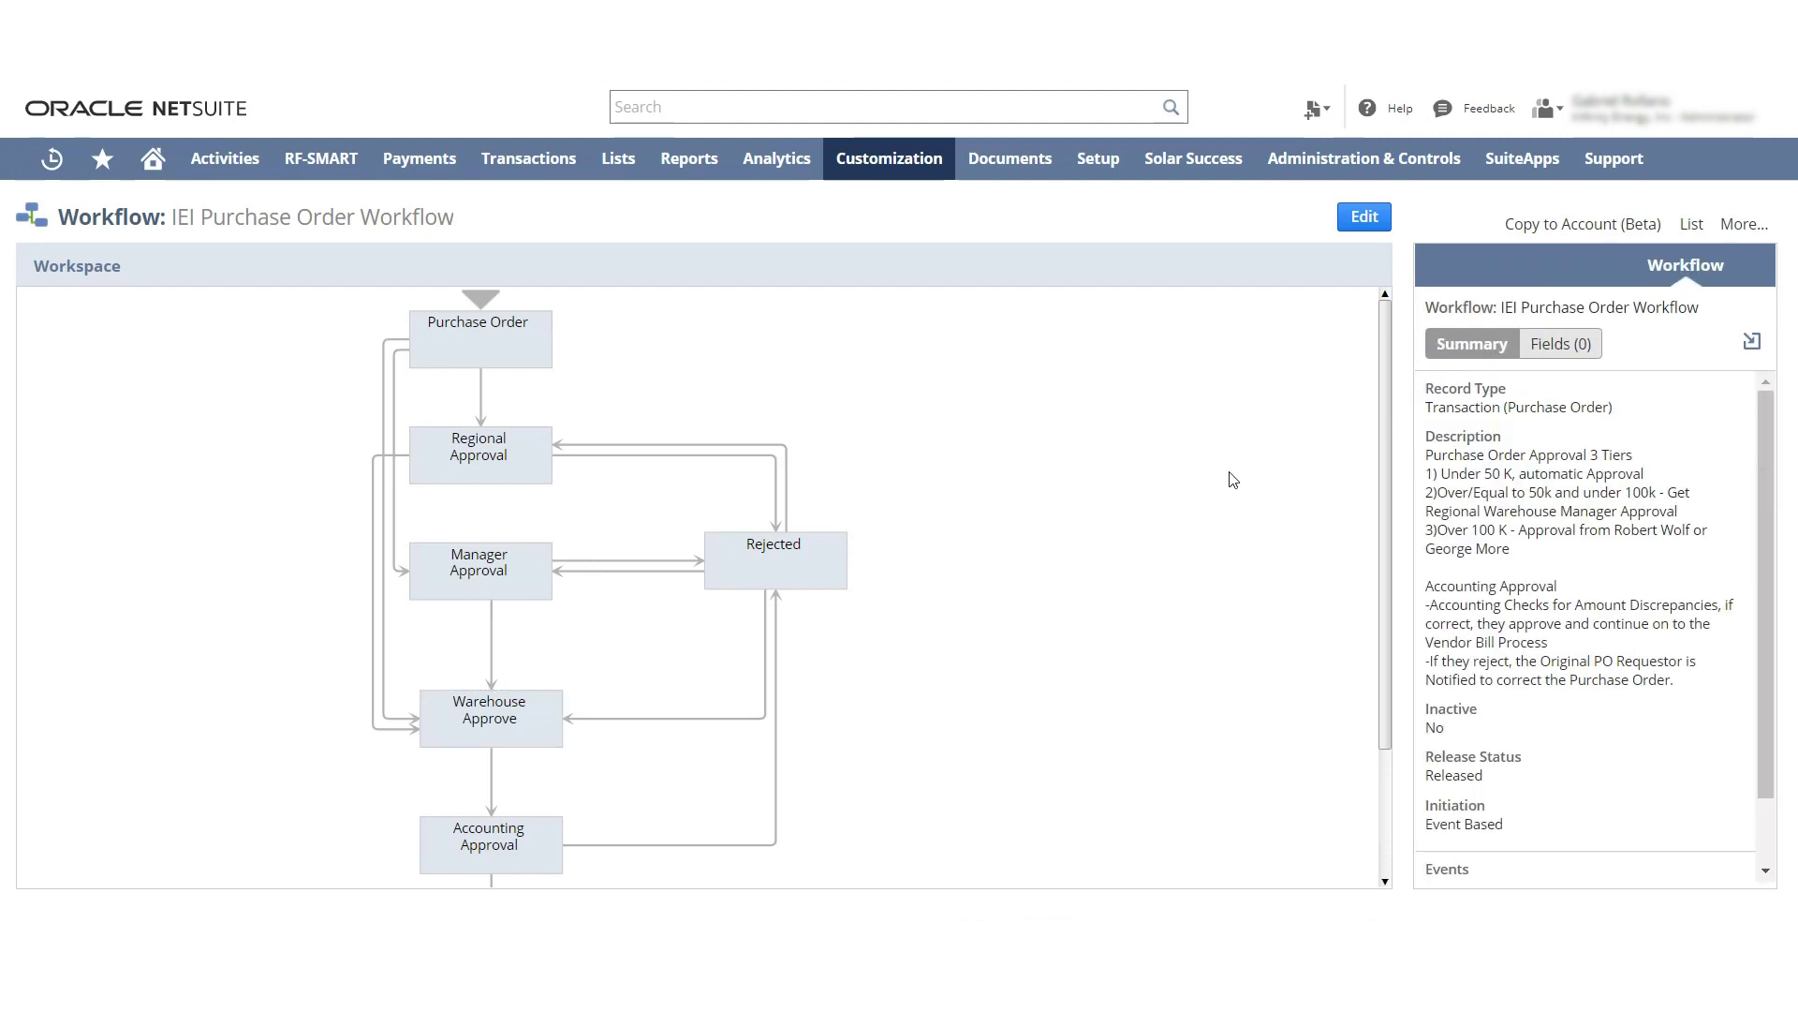
pyautogui.moveTo(1381, 656); pyautogui.dragTo(1374, 794)
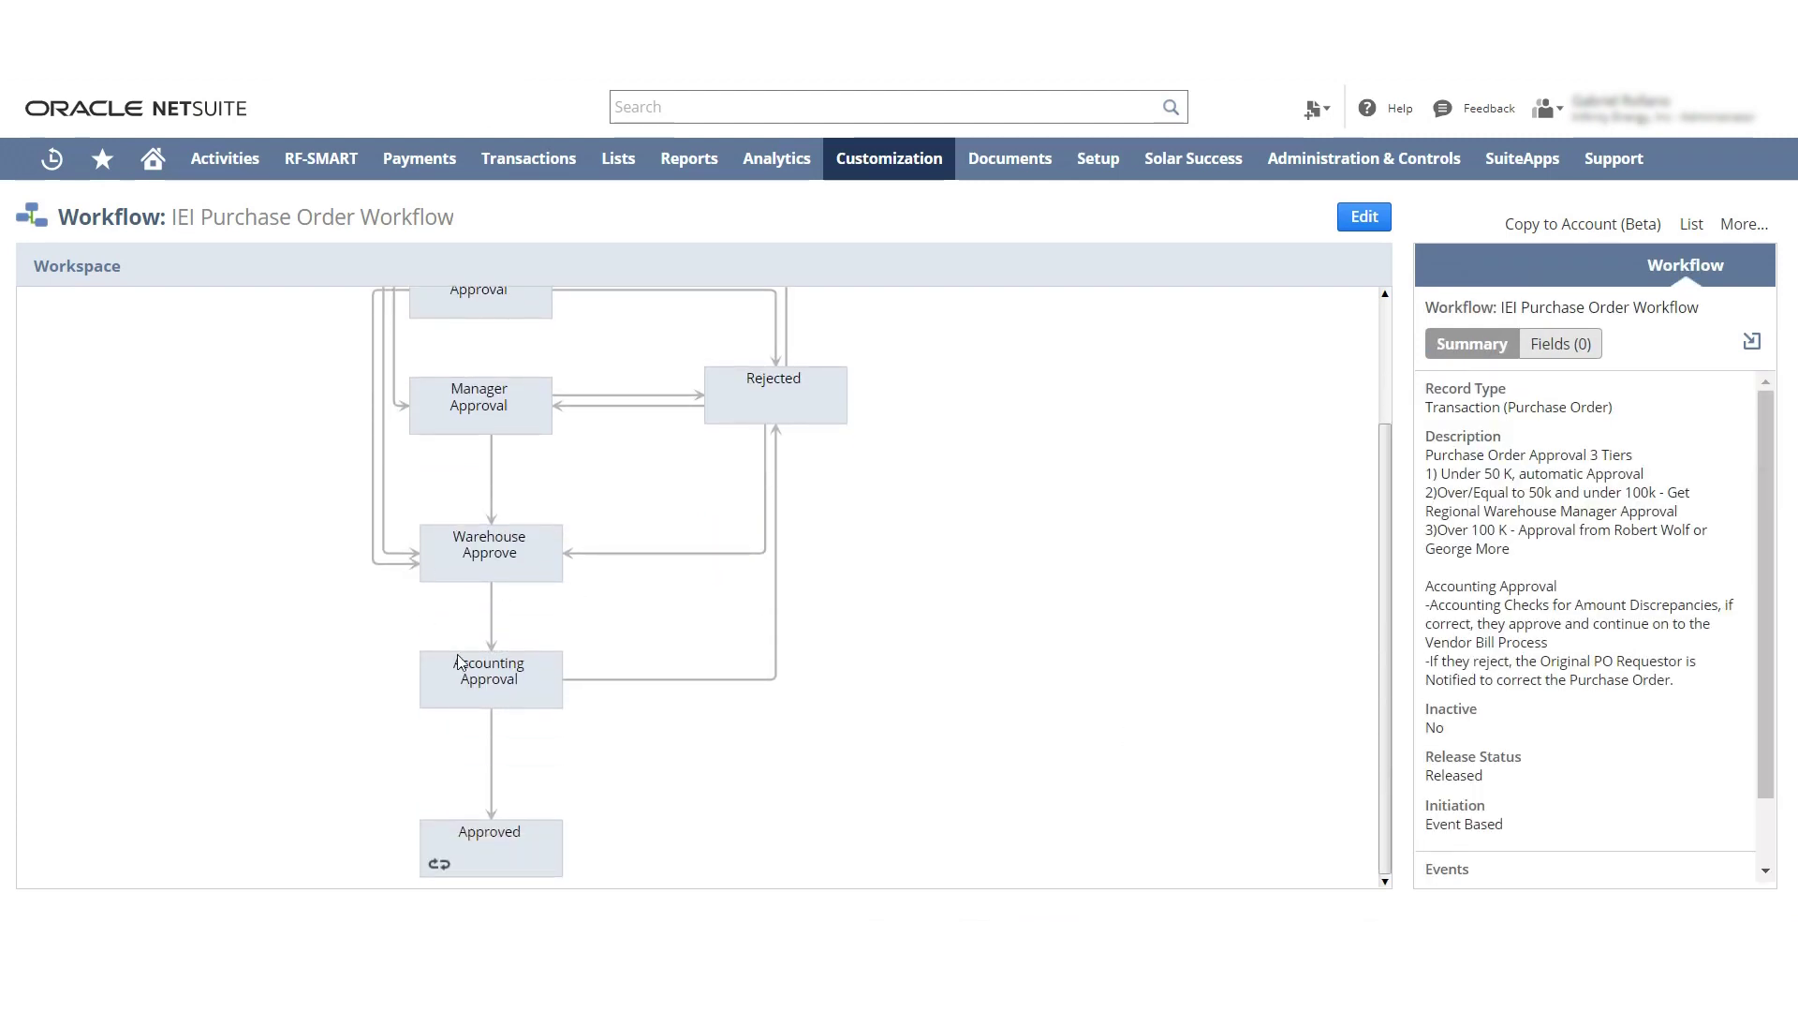
# - Review Accounting Approval's four actions, then view the final Approved state, which has no actions
pyautogui.click(500, 696)
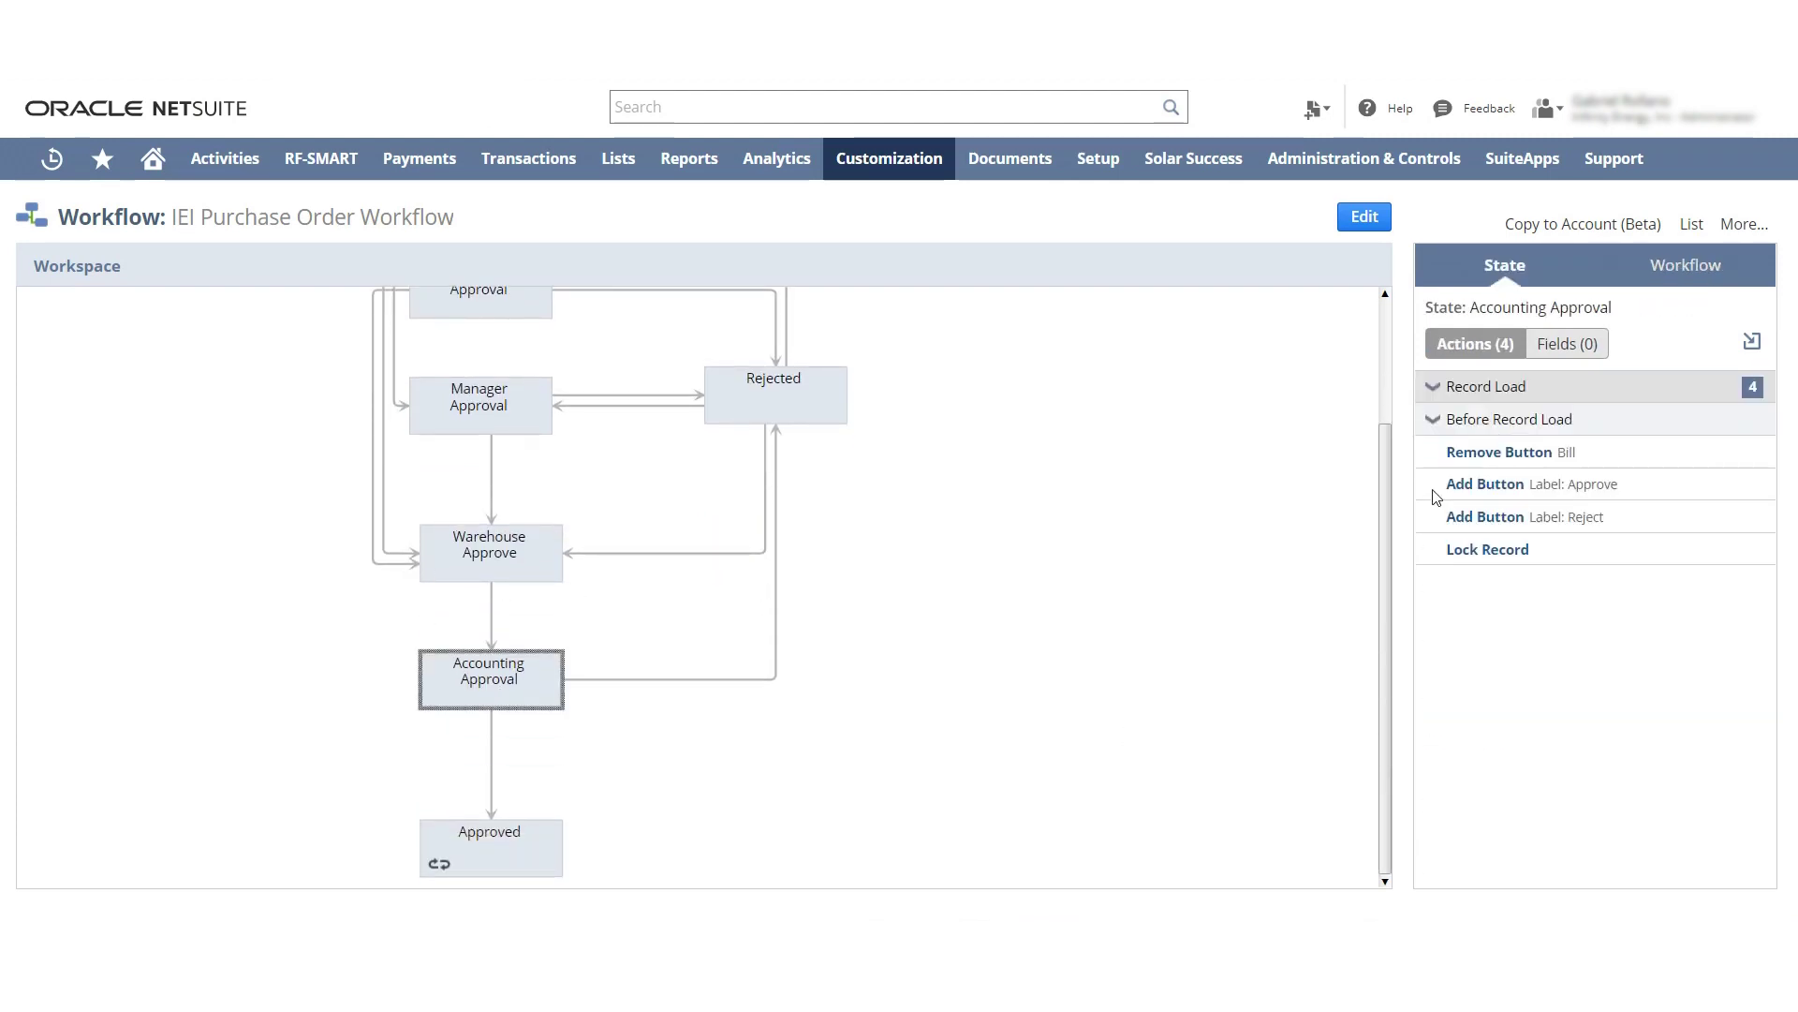
pyautogui.moveTo(1607, 484)
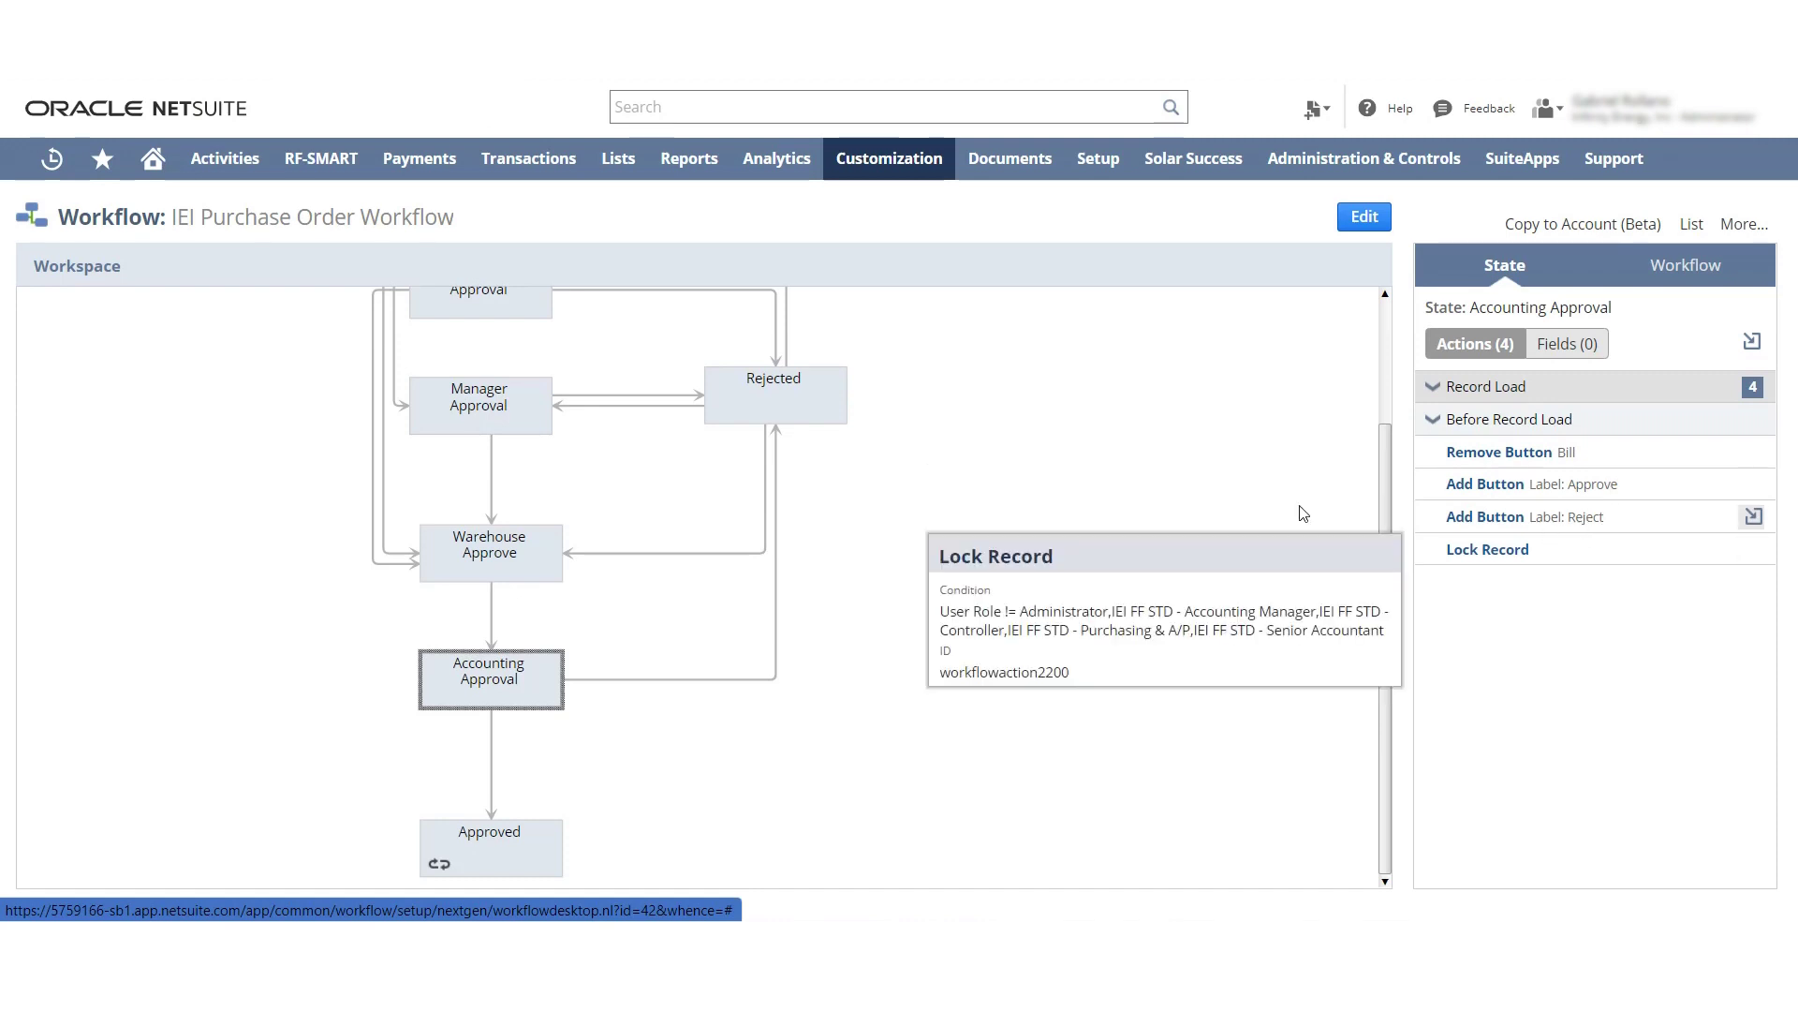
pyautogui.click(508, 850)
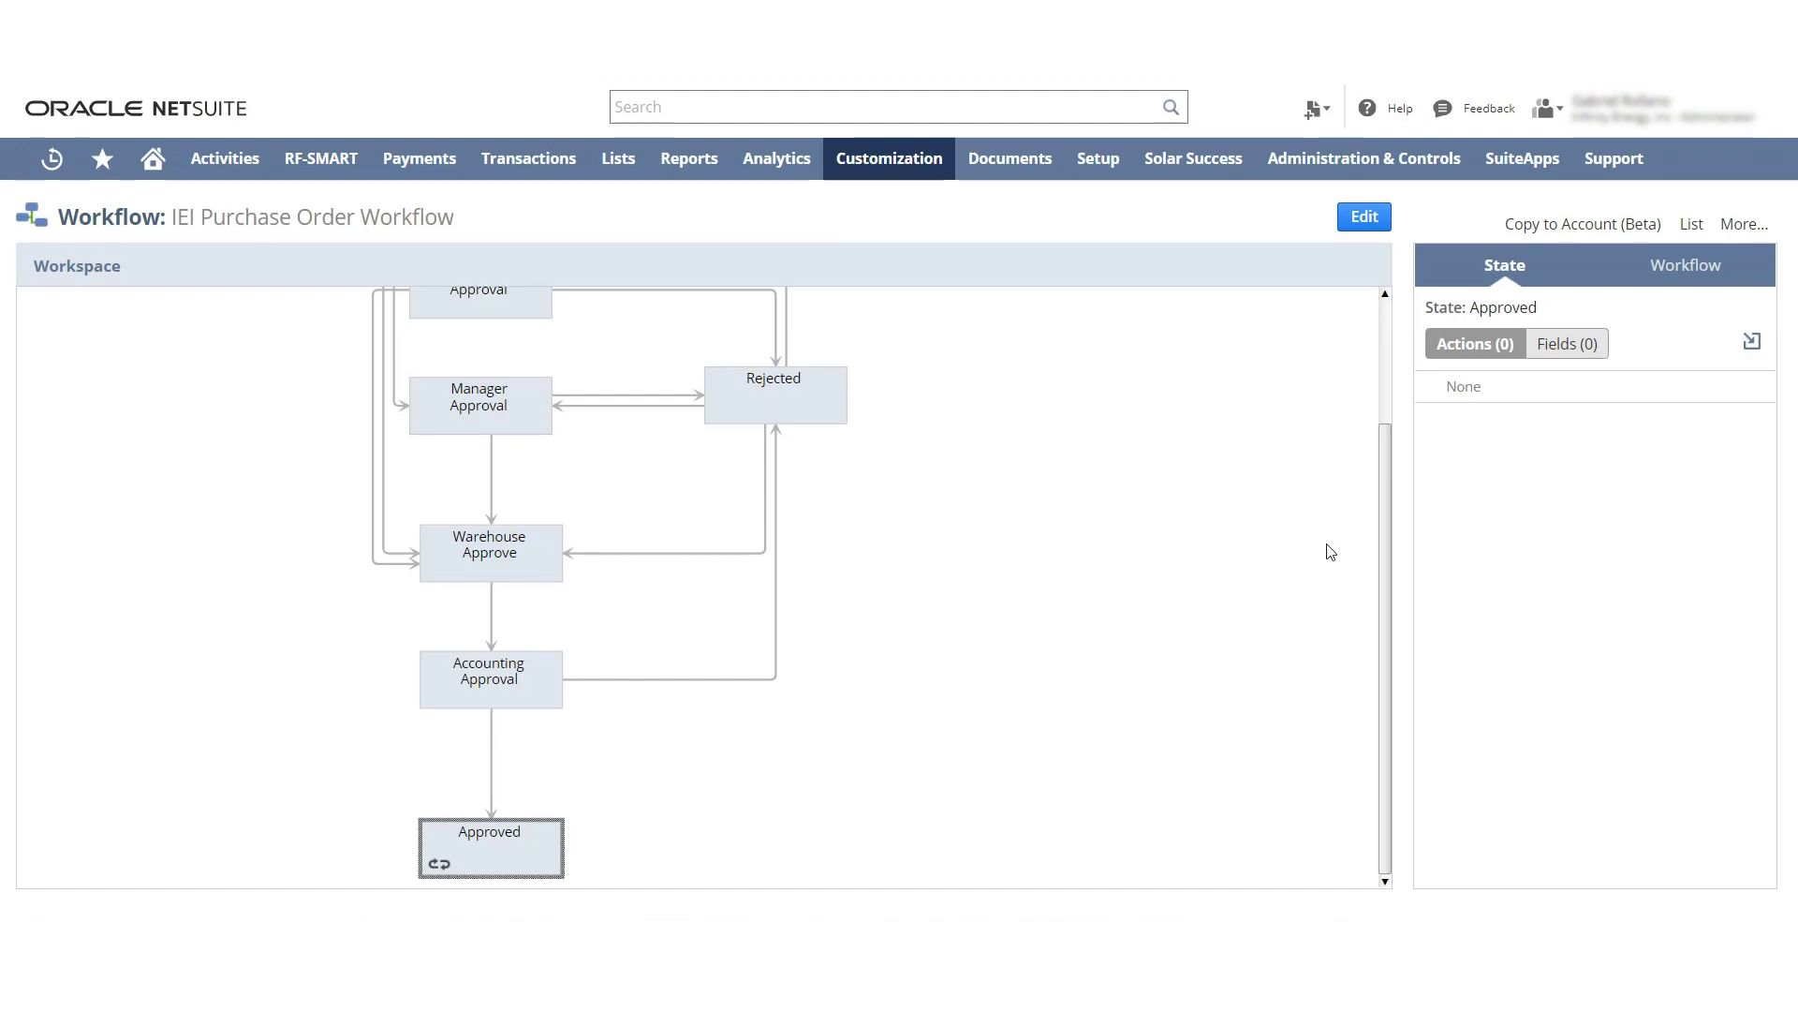
pyautogui.moveTo(1379, 648); pyautogui.dragTo(1357, 594)
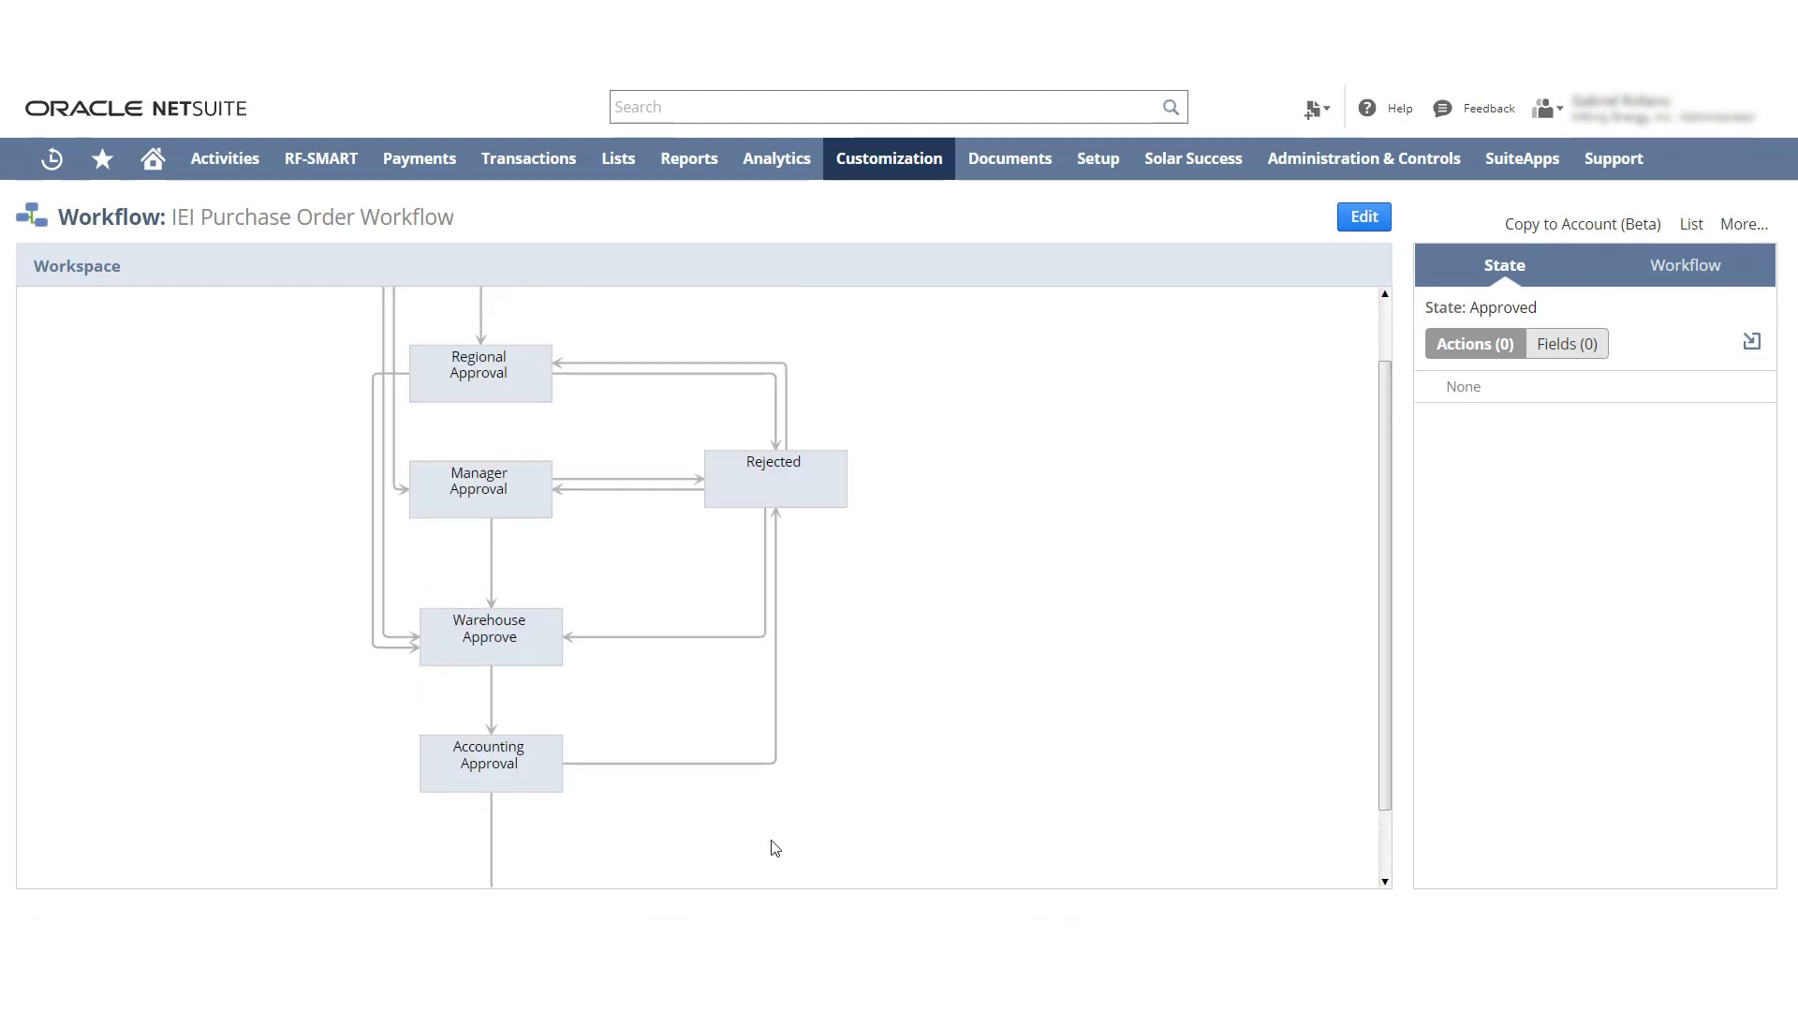
# - Inspect the Accounting Approval to Rejected transition, the Rejected state's actions, then Rejected to Regional Approval
pyautogui.click(706, 763)
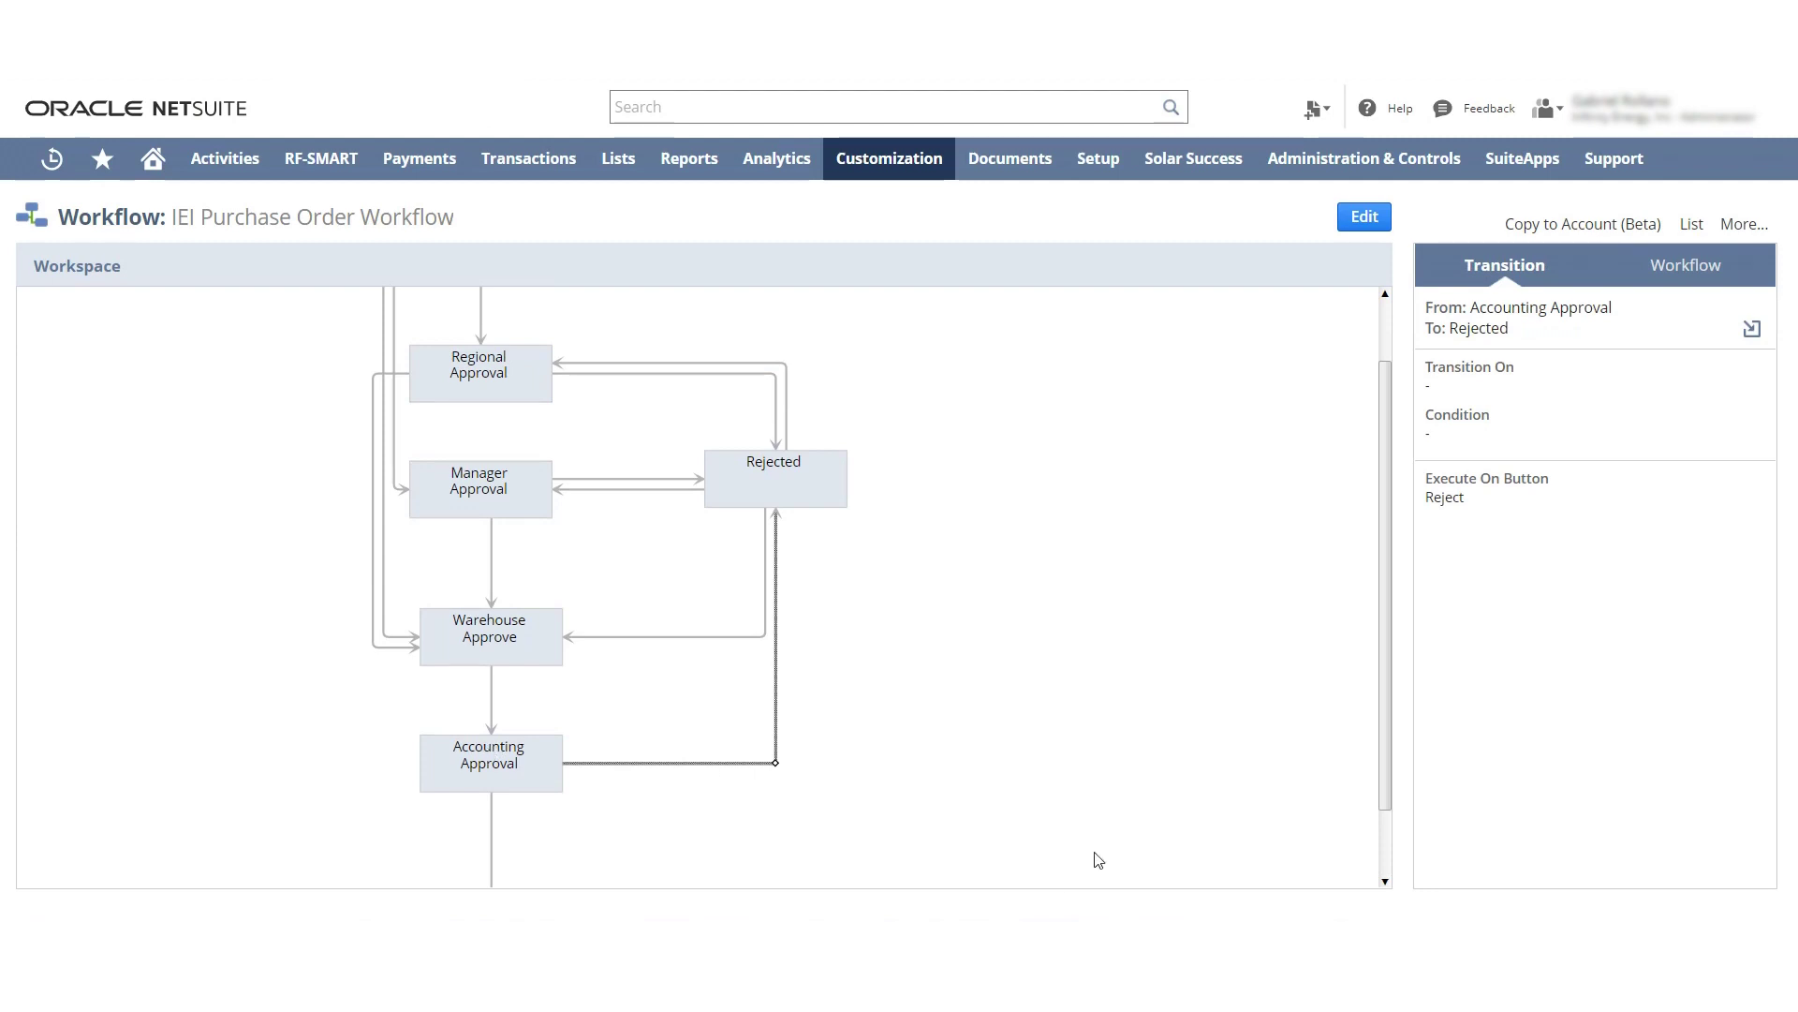
pyautogui.click(810, 499)
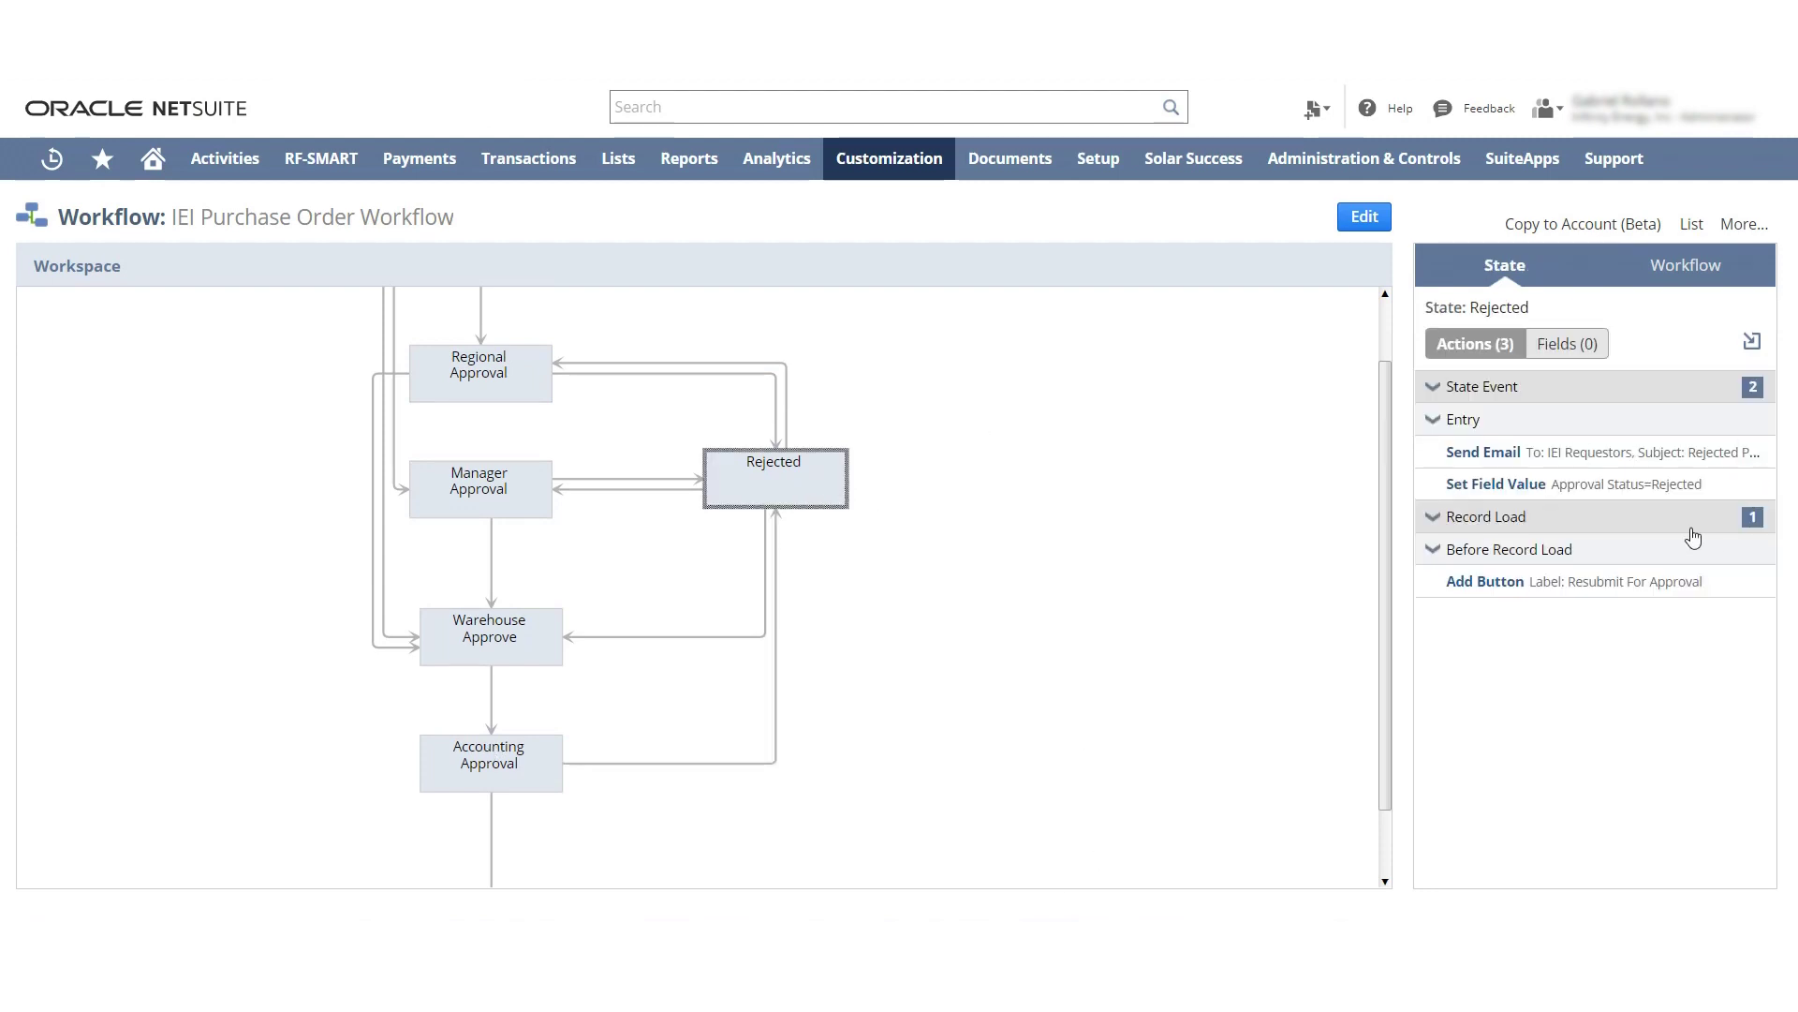
pyautogui.moveTo(1661, 465)
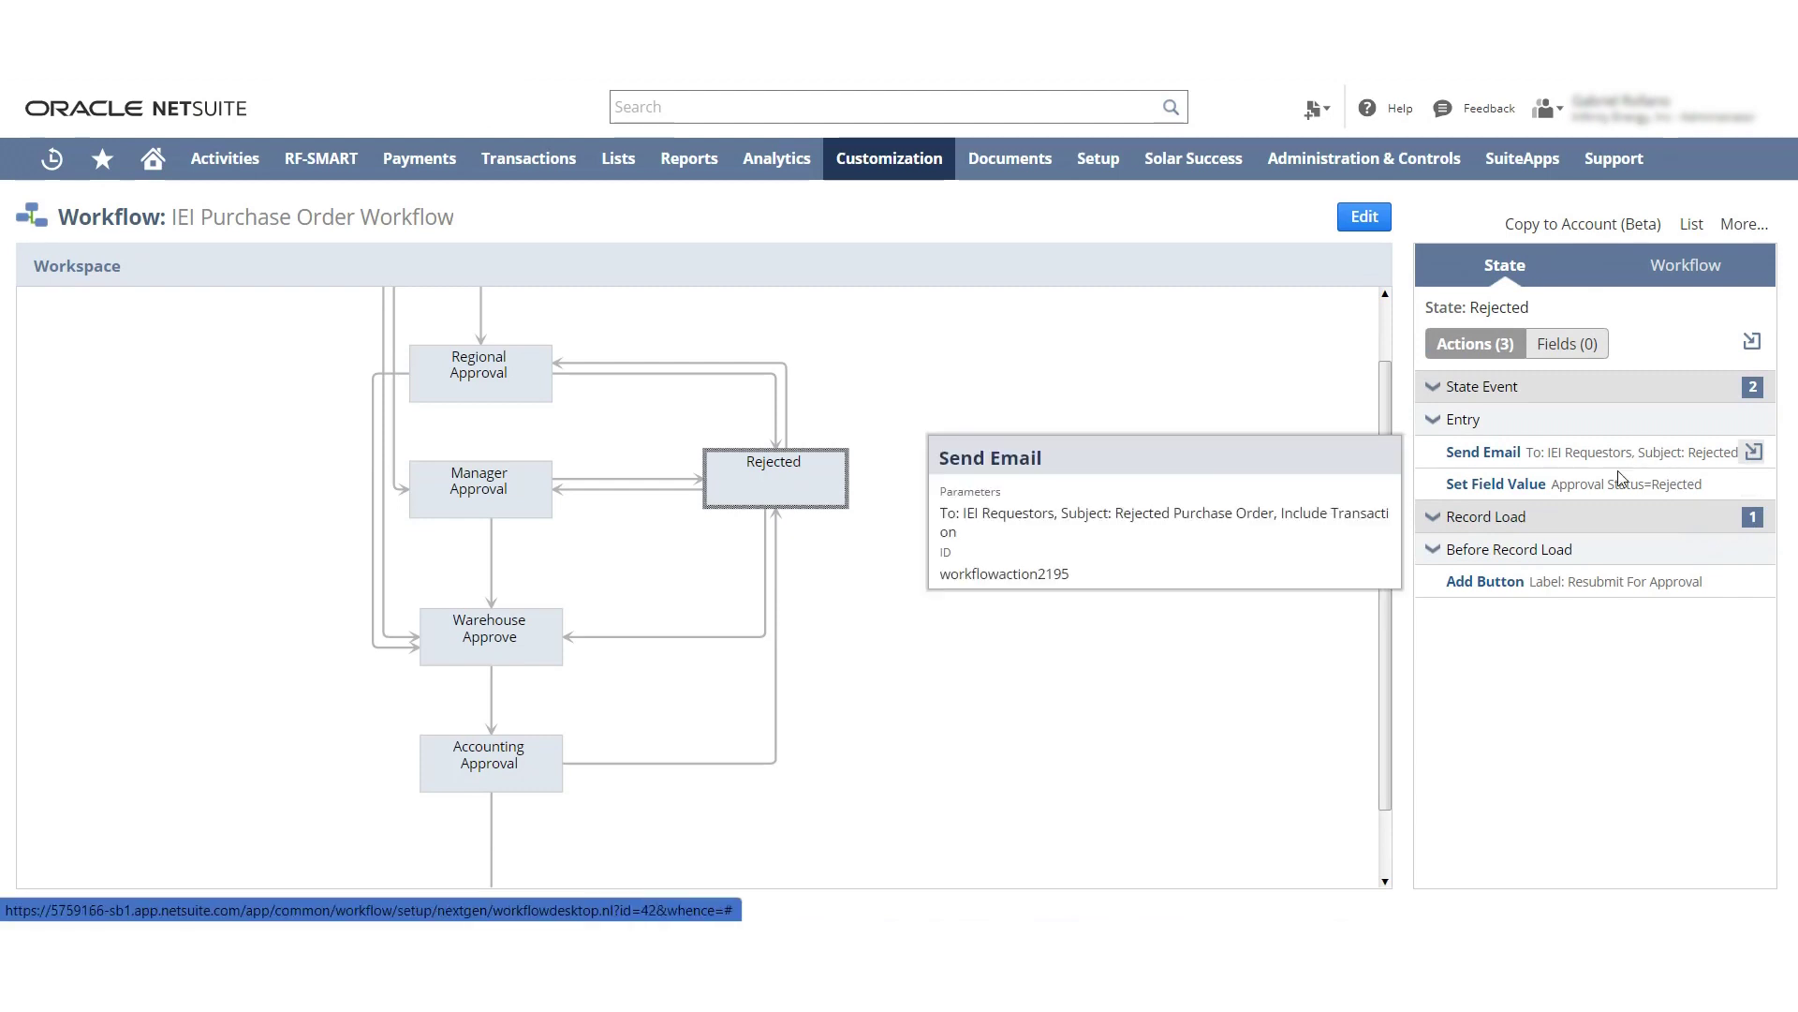
pyautogui.moveTo(1661, 600)
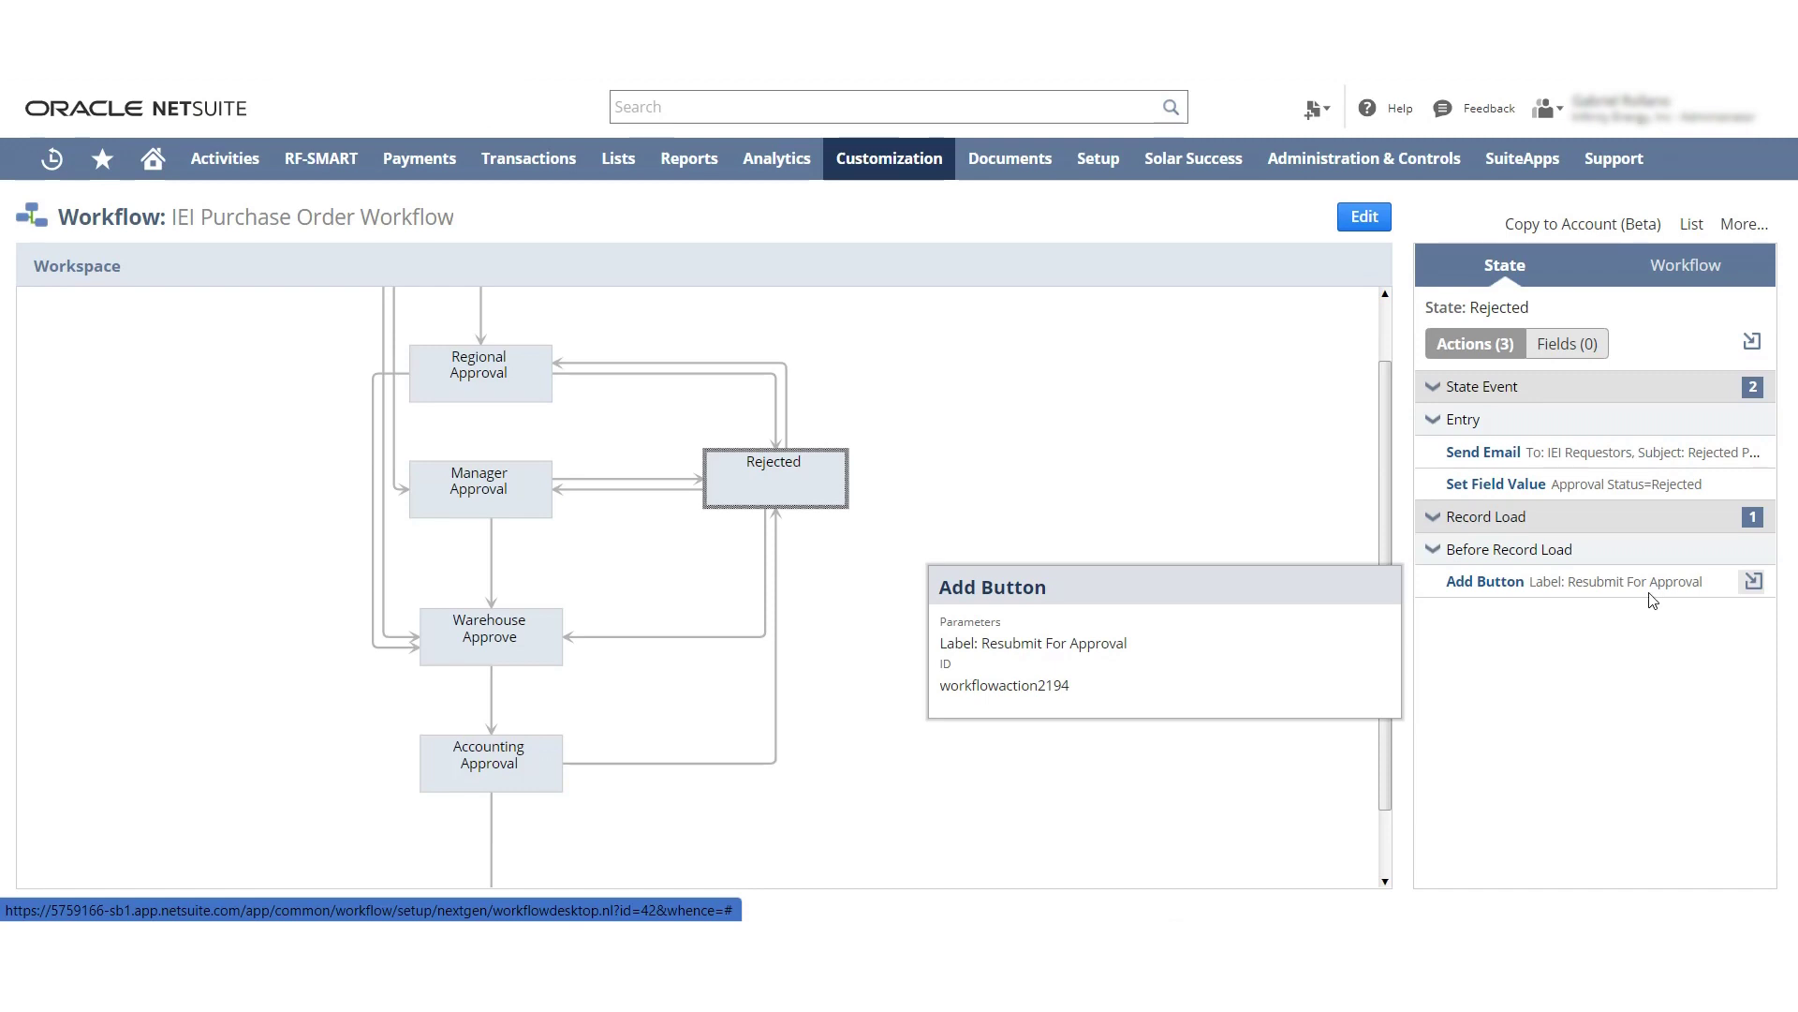
pyautogui.click(785, 410)
# - Step through Rejected's transitions to Regional Approval, Manager Approval and Warehouse Approve (Total < 50000.00)
pyautogui.click(786, 412)
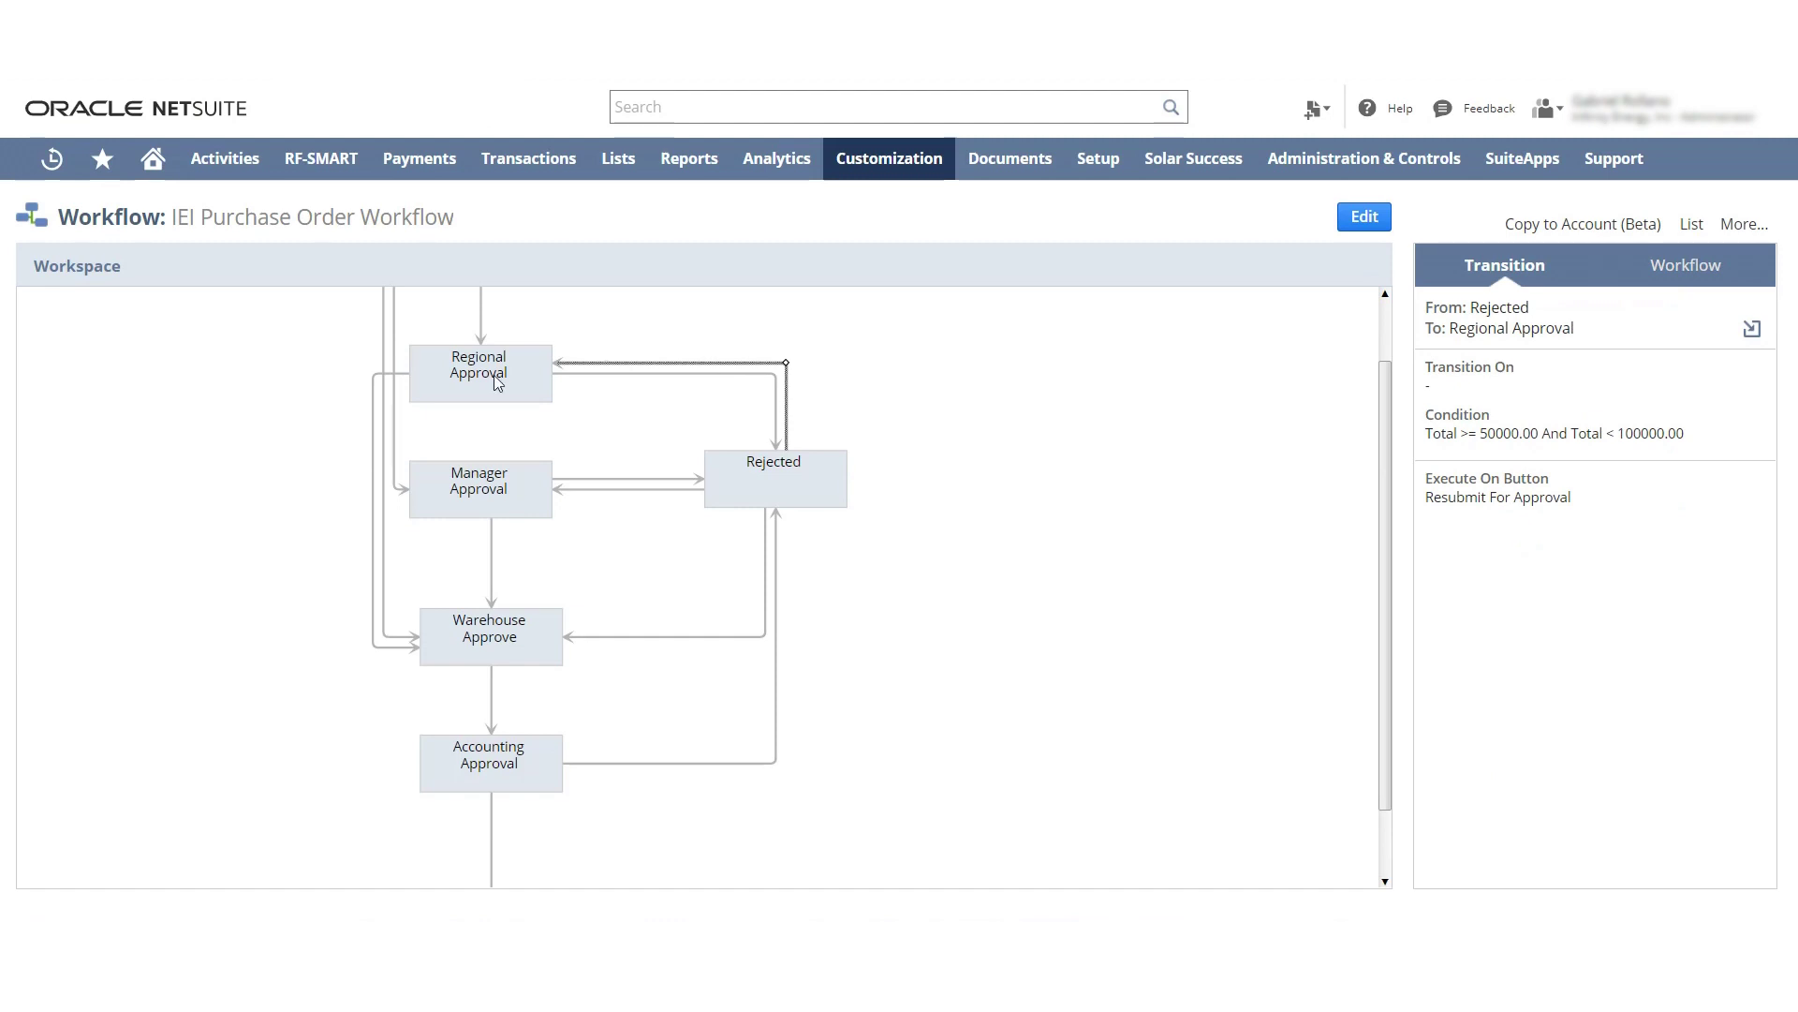
pyautogui.click(645, 501)
pyautogui.click(644, 494)
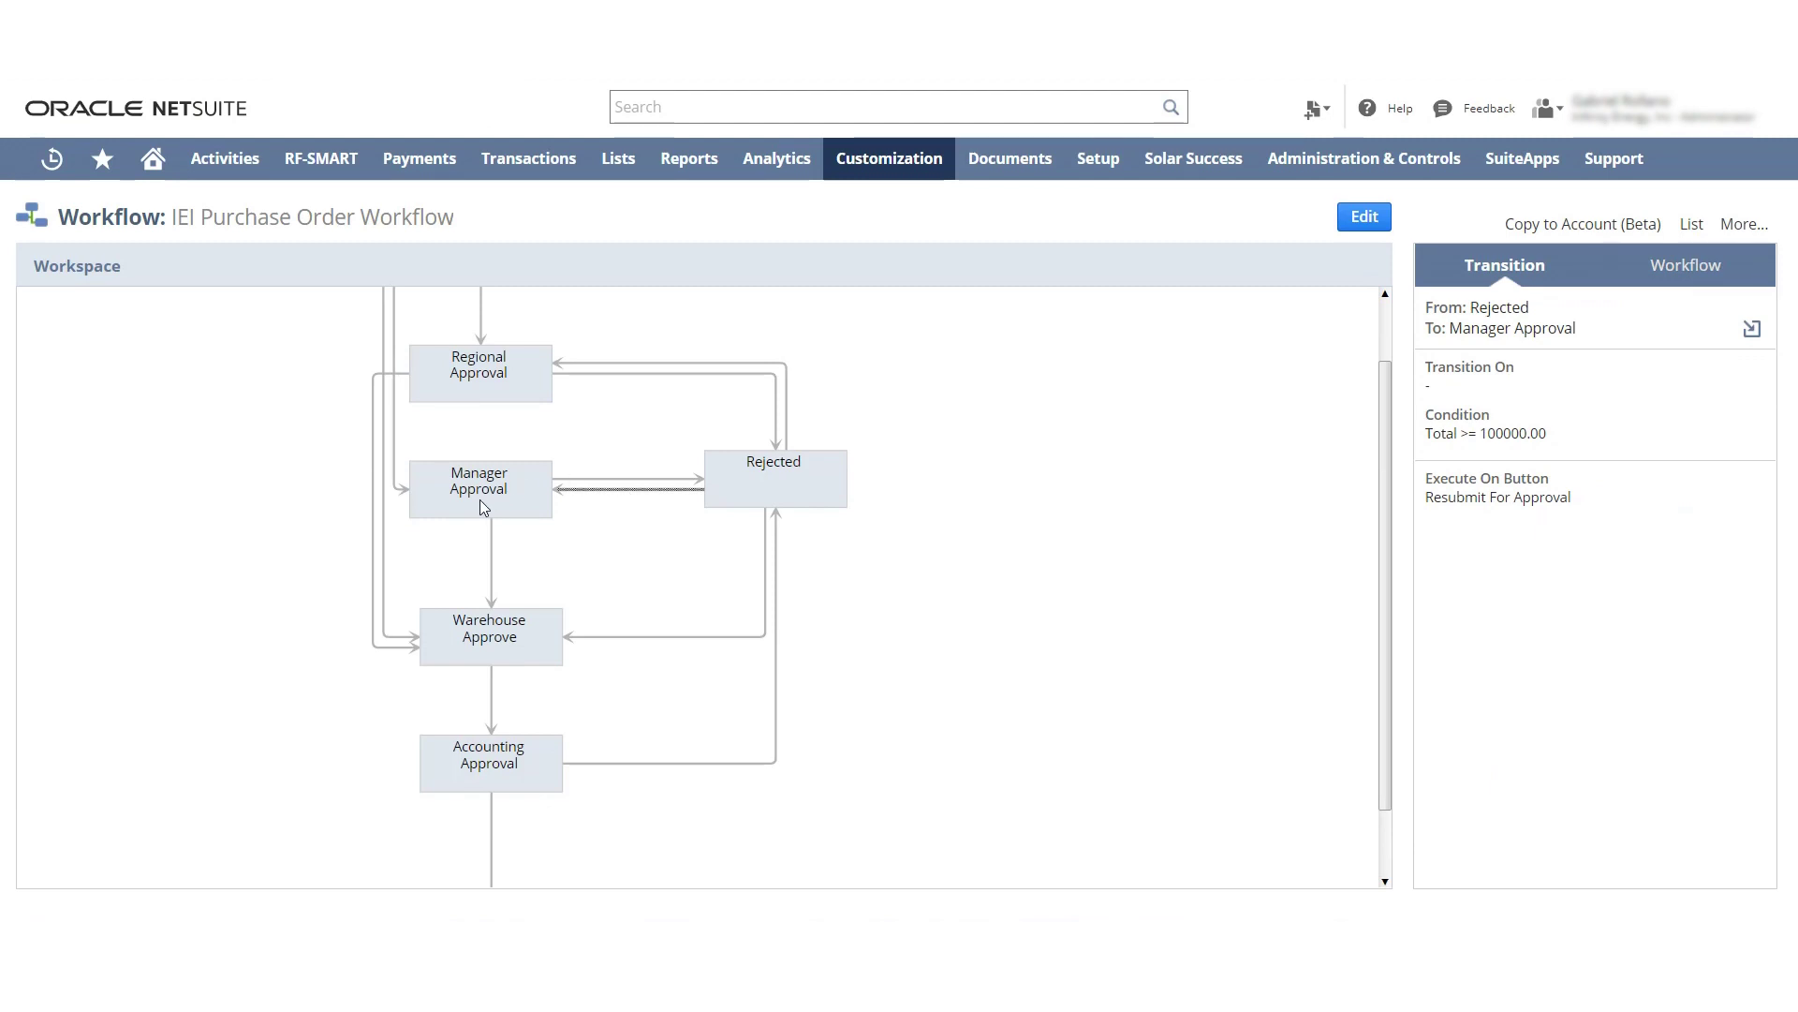
pyautogui.click(728, 637)
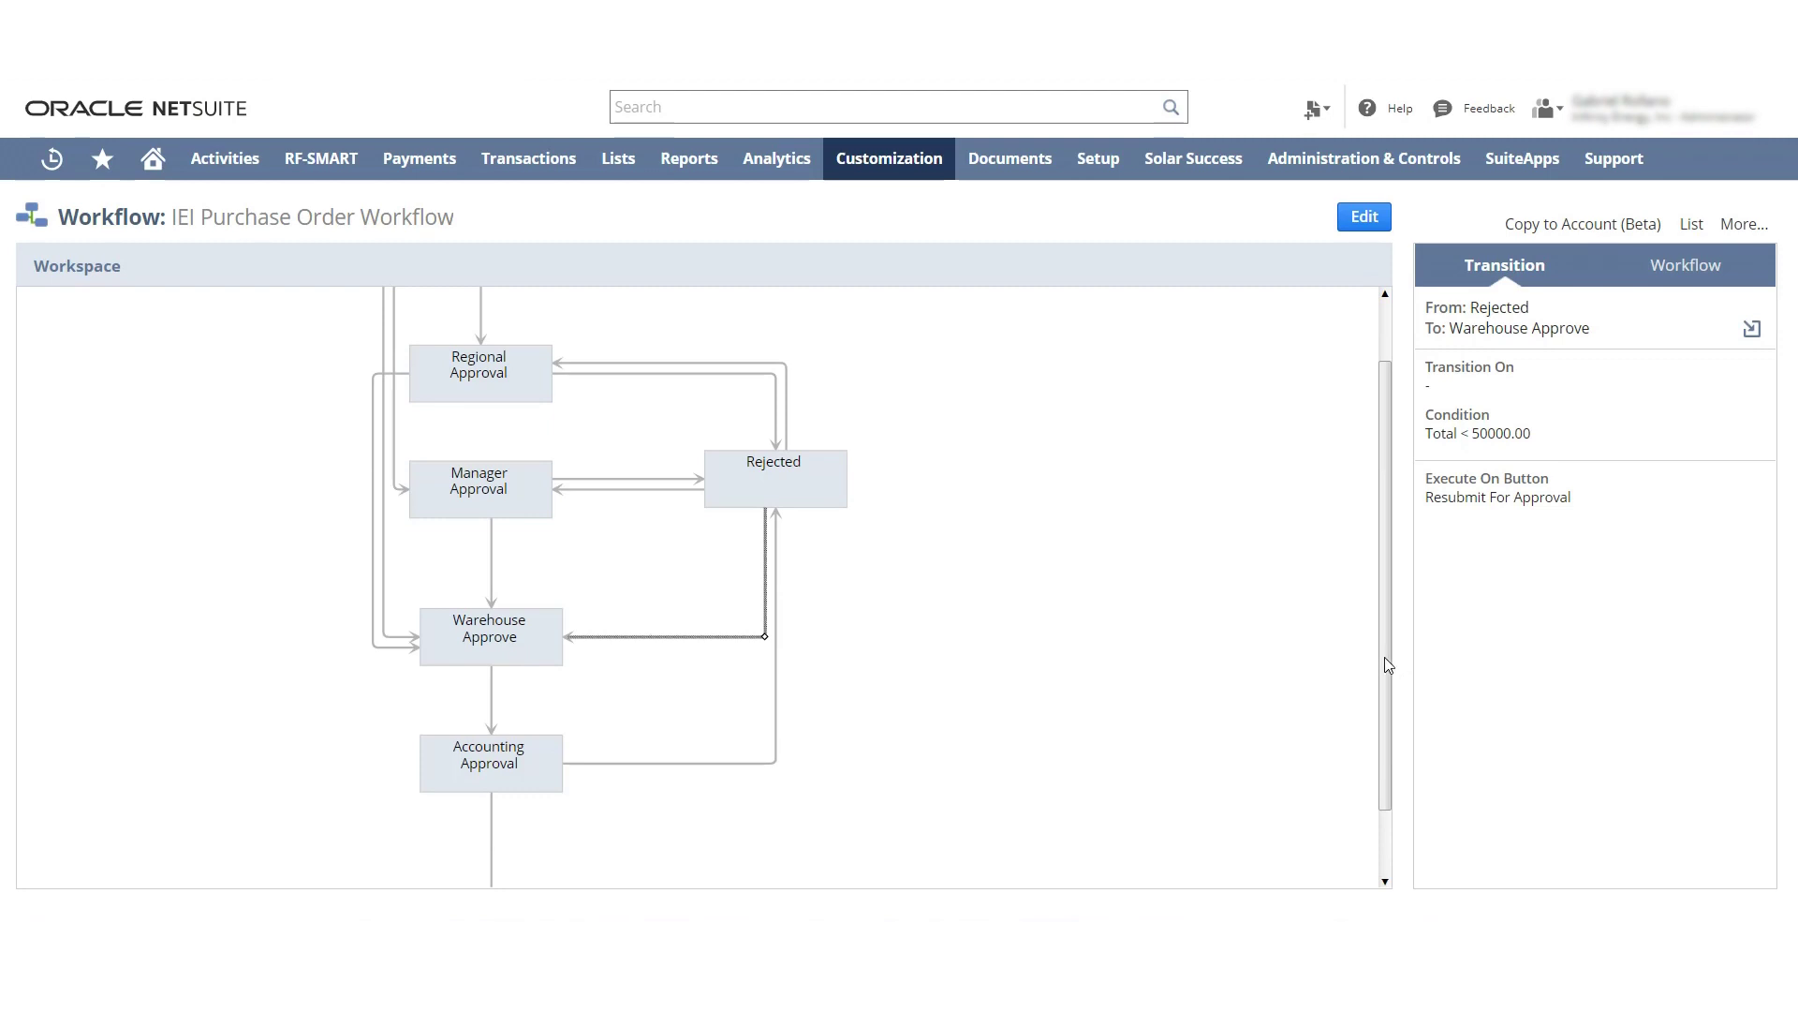
pyautogui.scroll(-2, 1395, 786)
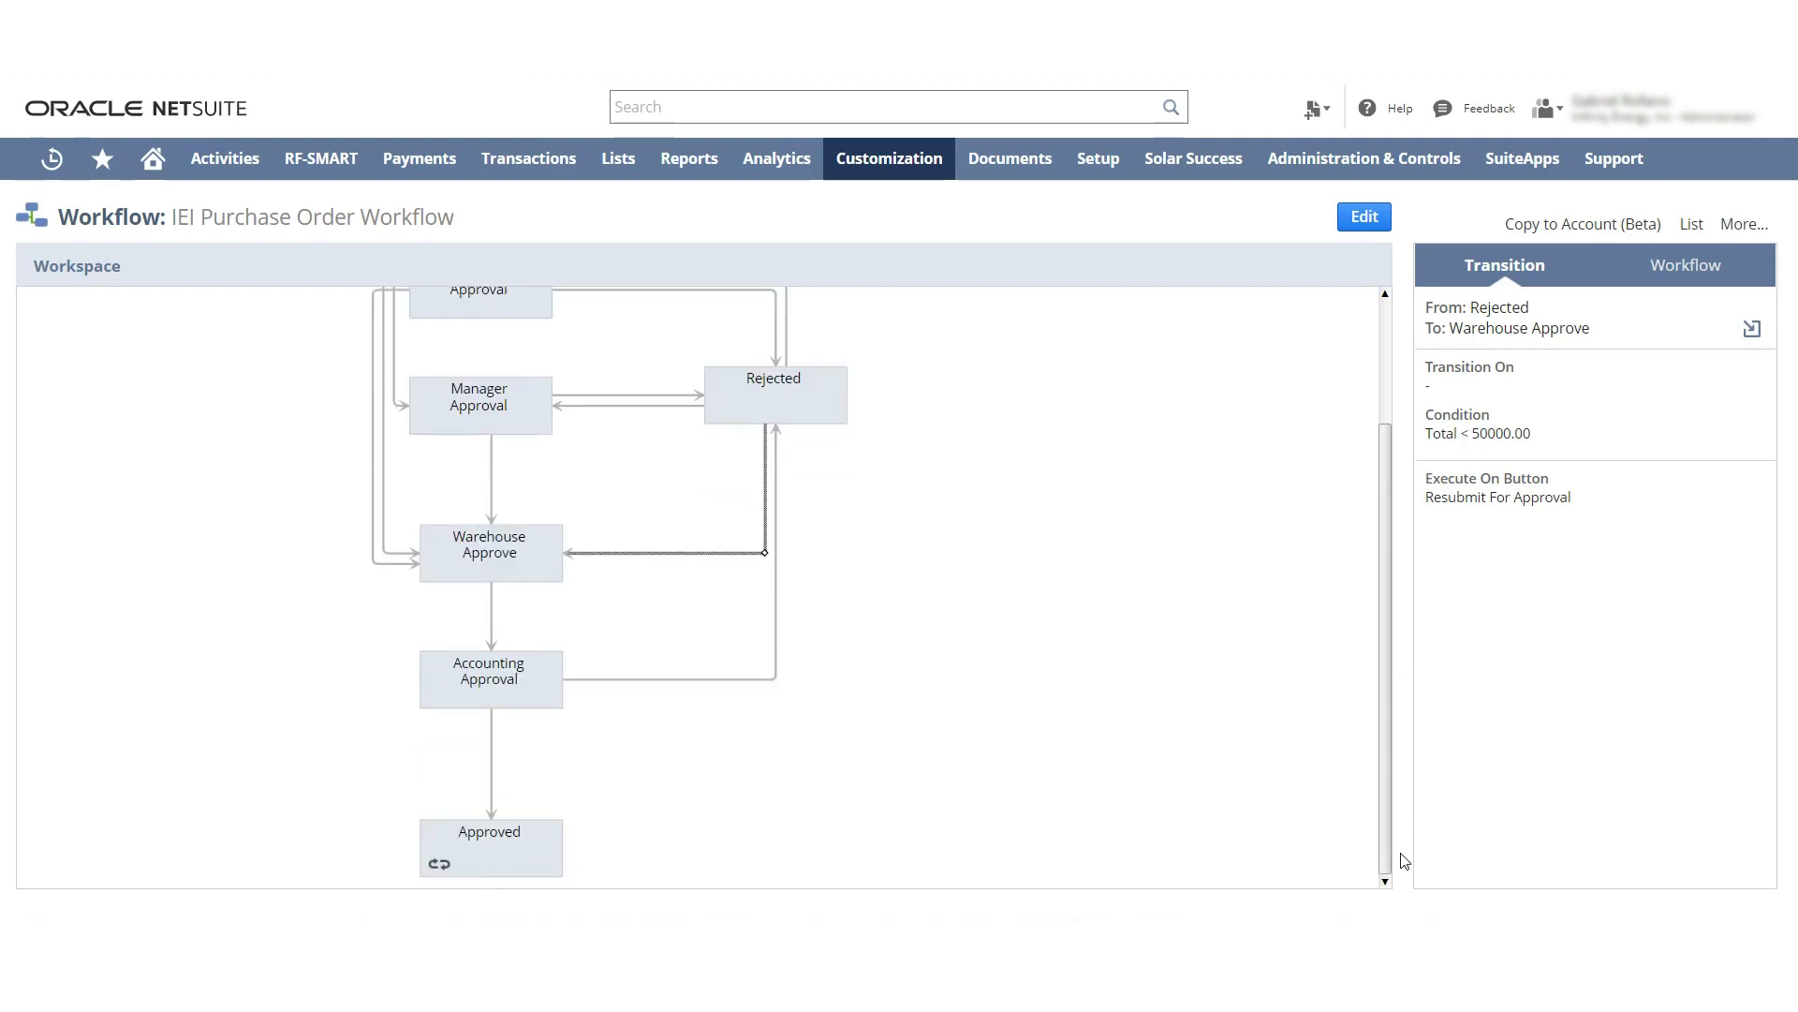